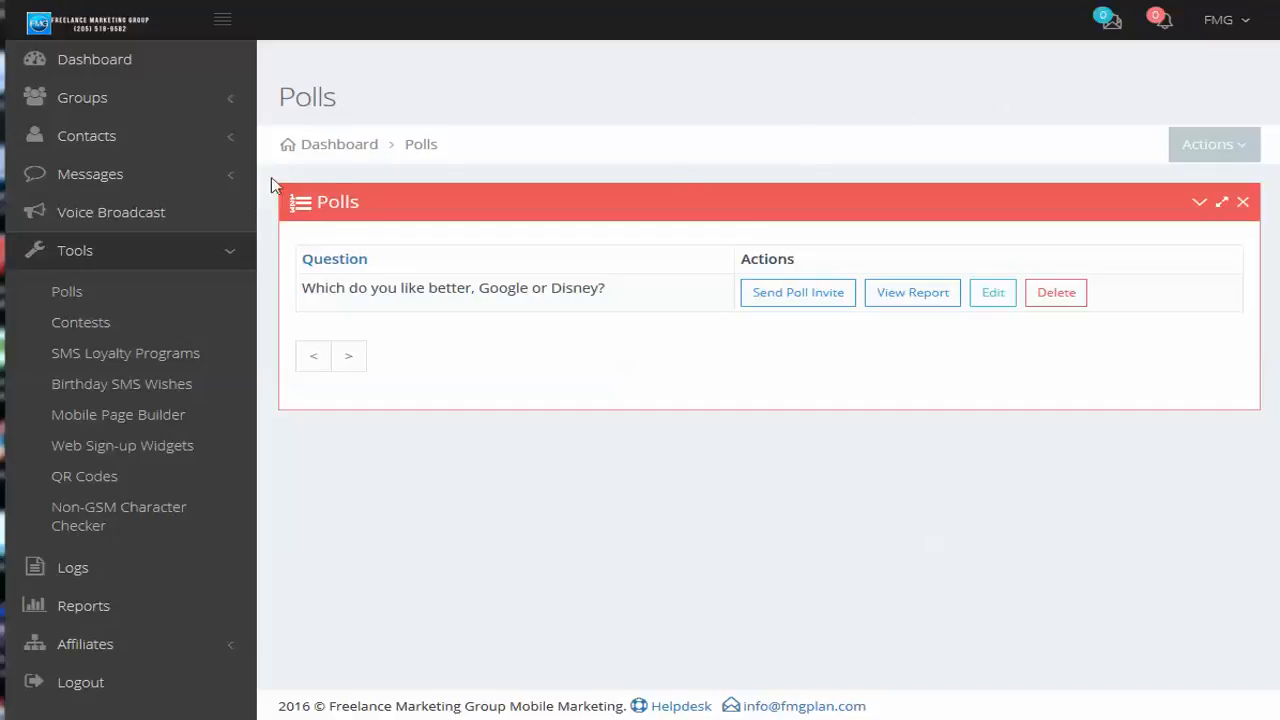
# View the Voice Broadcasts page, then open the Polls list
pyautogui.click(100, 182)
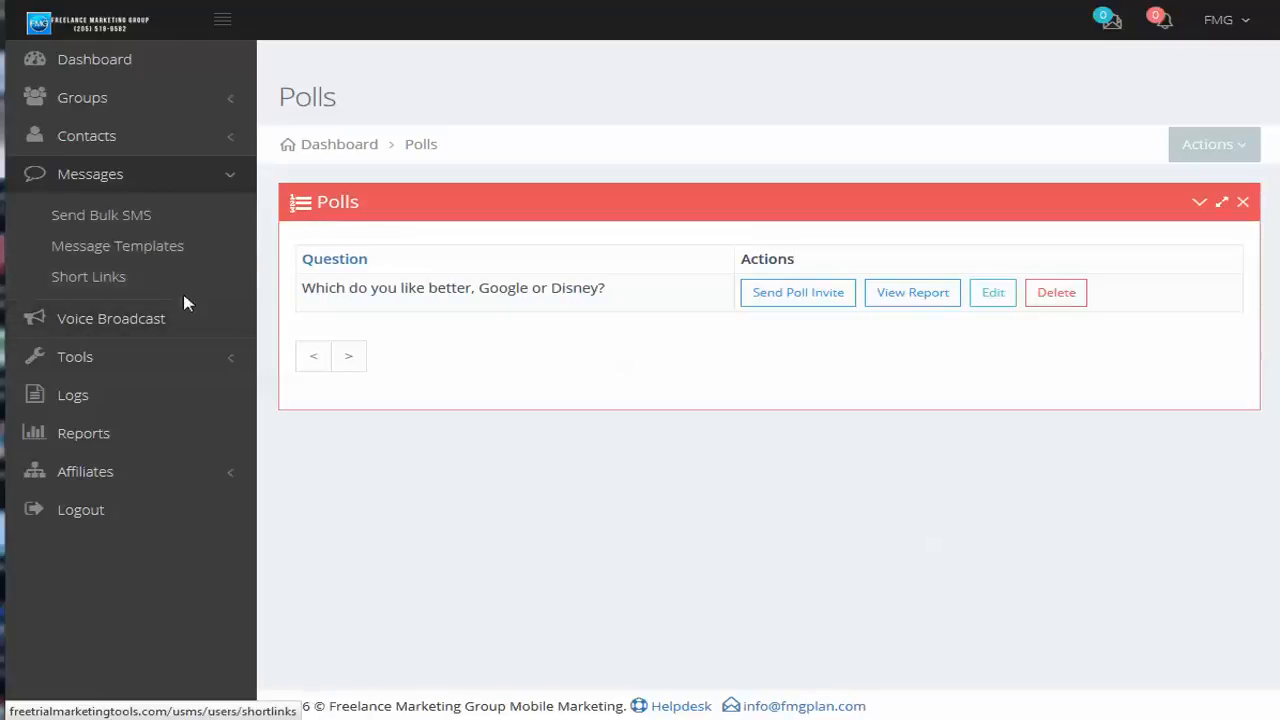
pyautogui.click(108, 322)
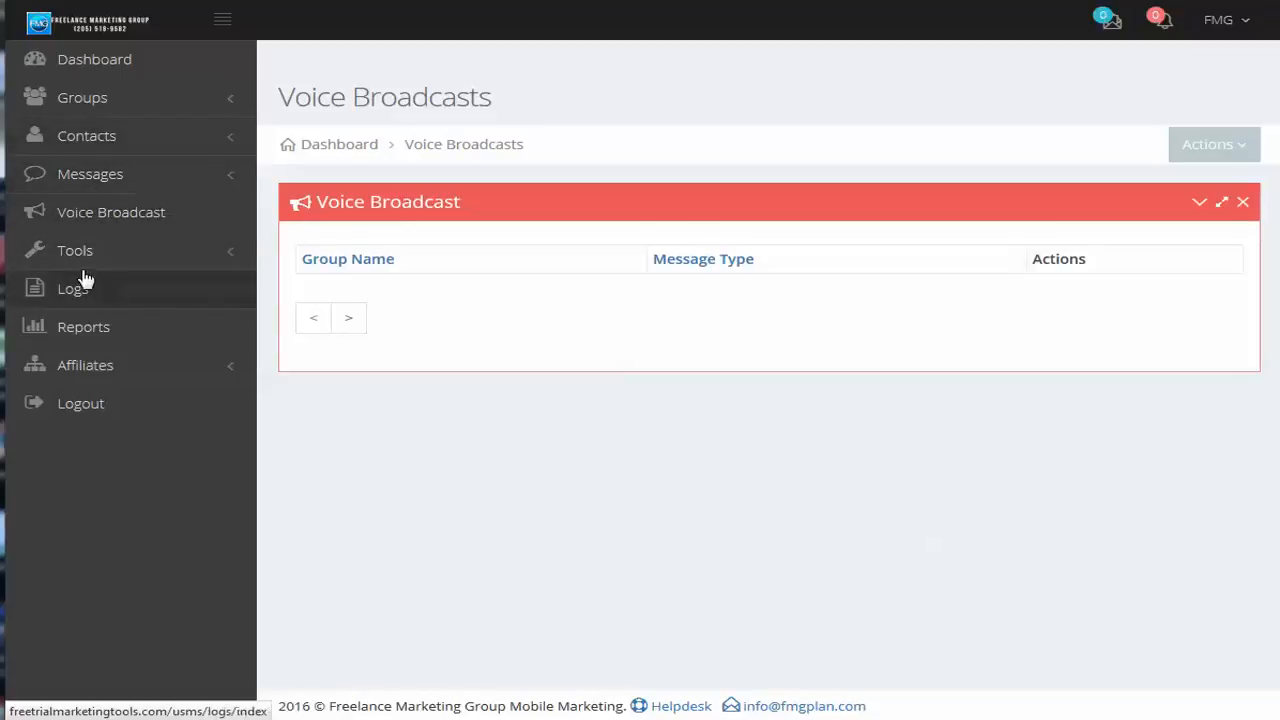
pyautogui.click(166, 266)
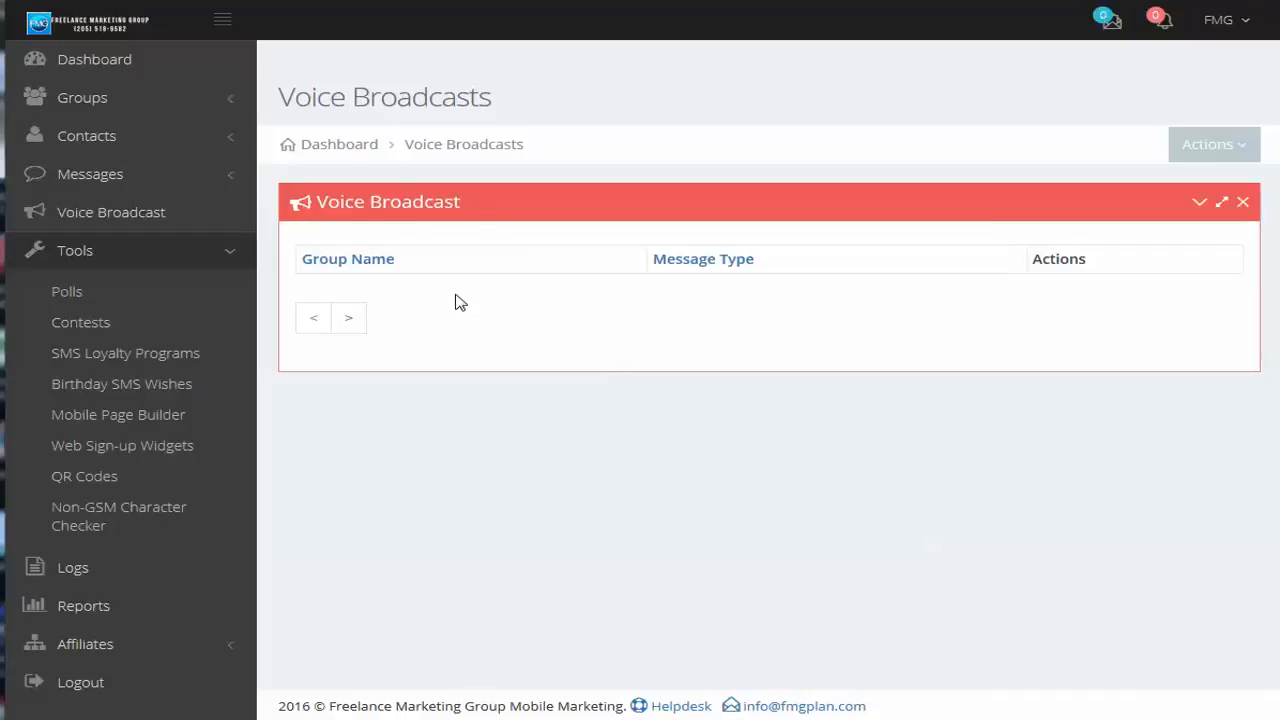
pyautogui.click(75, 298)
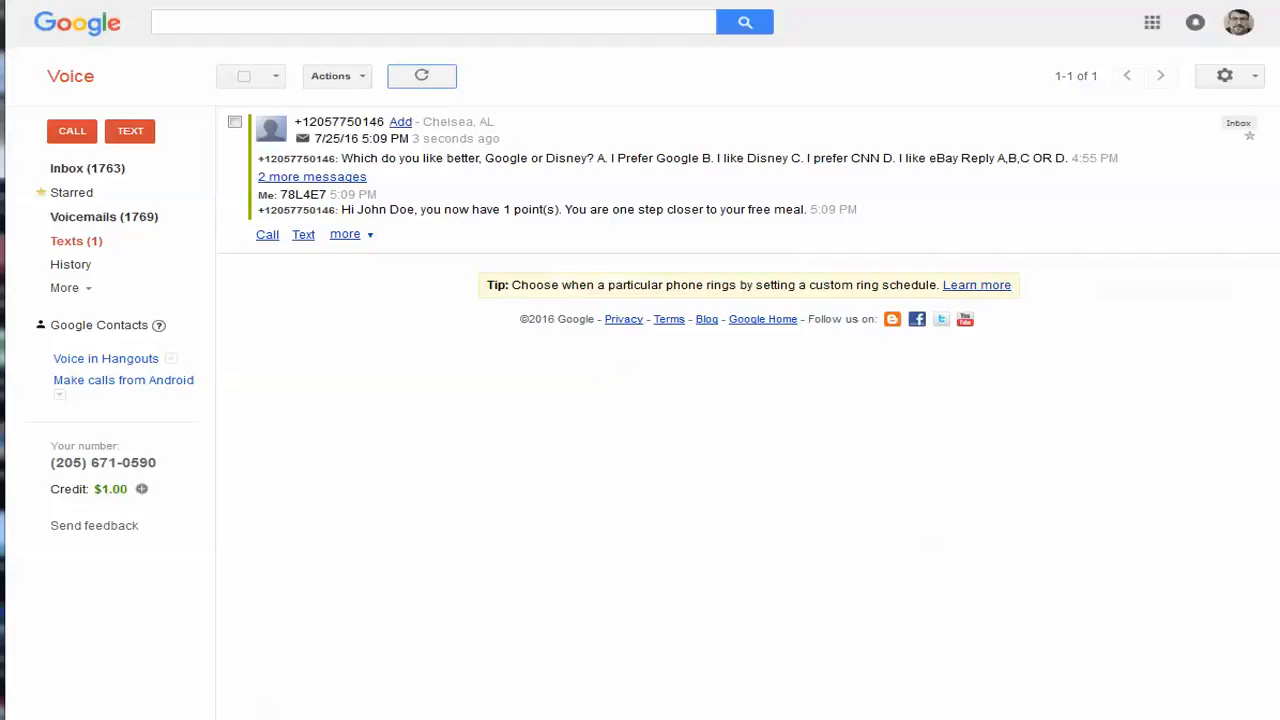
# Switch to Google Voice, refresh the text inbox and remove the Godaddy logo coupon message
pyautogui.click(424, 78)
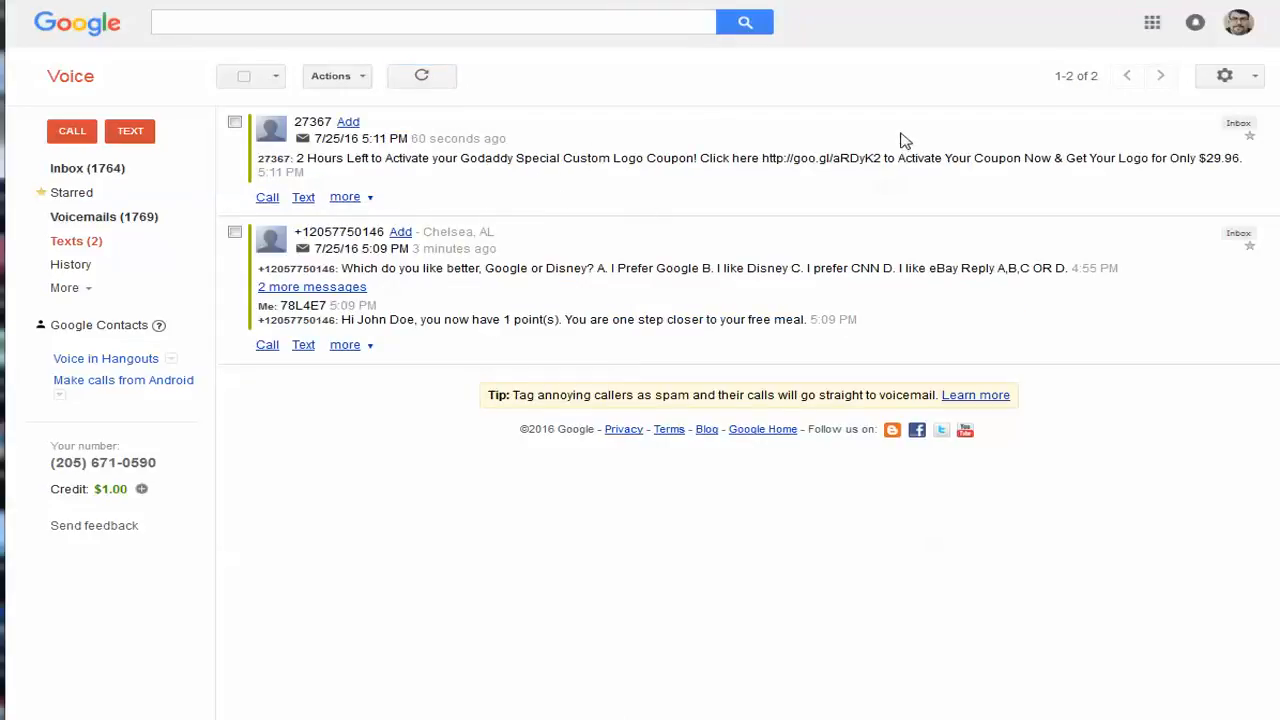
pyautogui.click(235, 122)
pyautogui.click(487, 82)
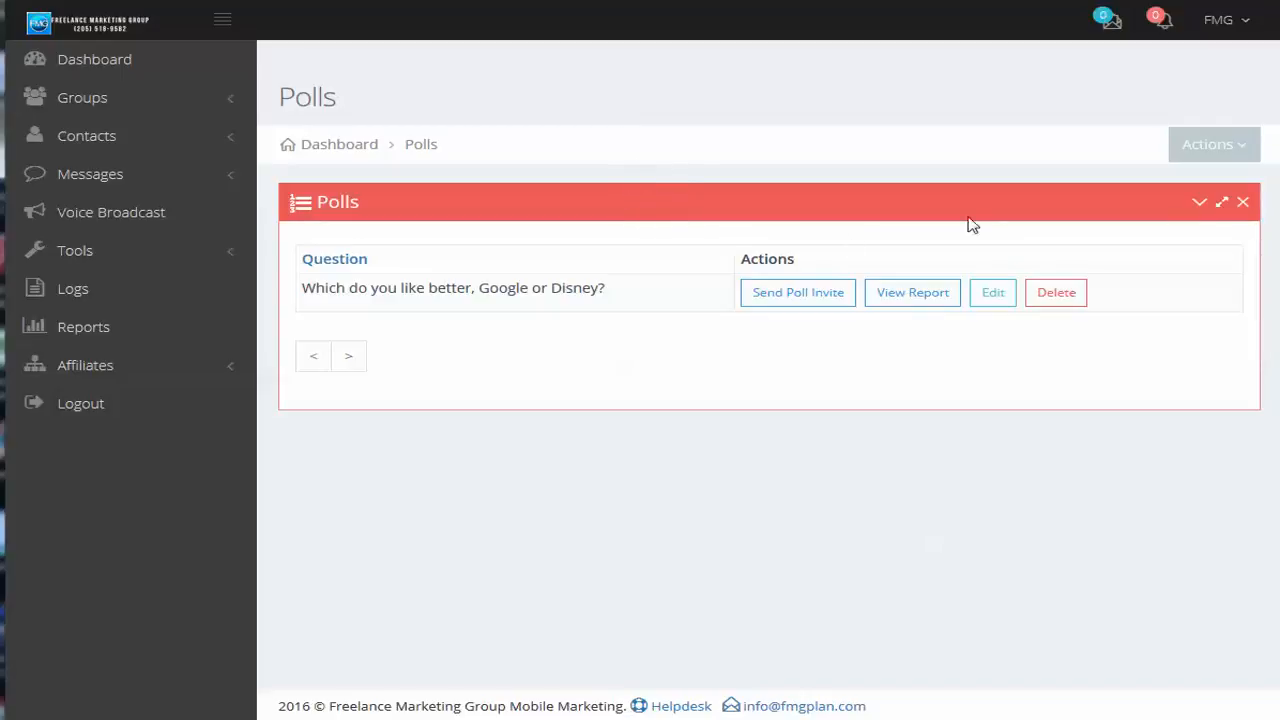
# Open the Google or Disney poll for editing and reword the start of its question to "Which is better"
pyautogui.click(992, 293)
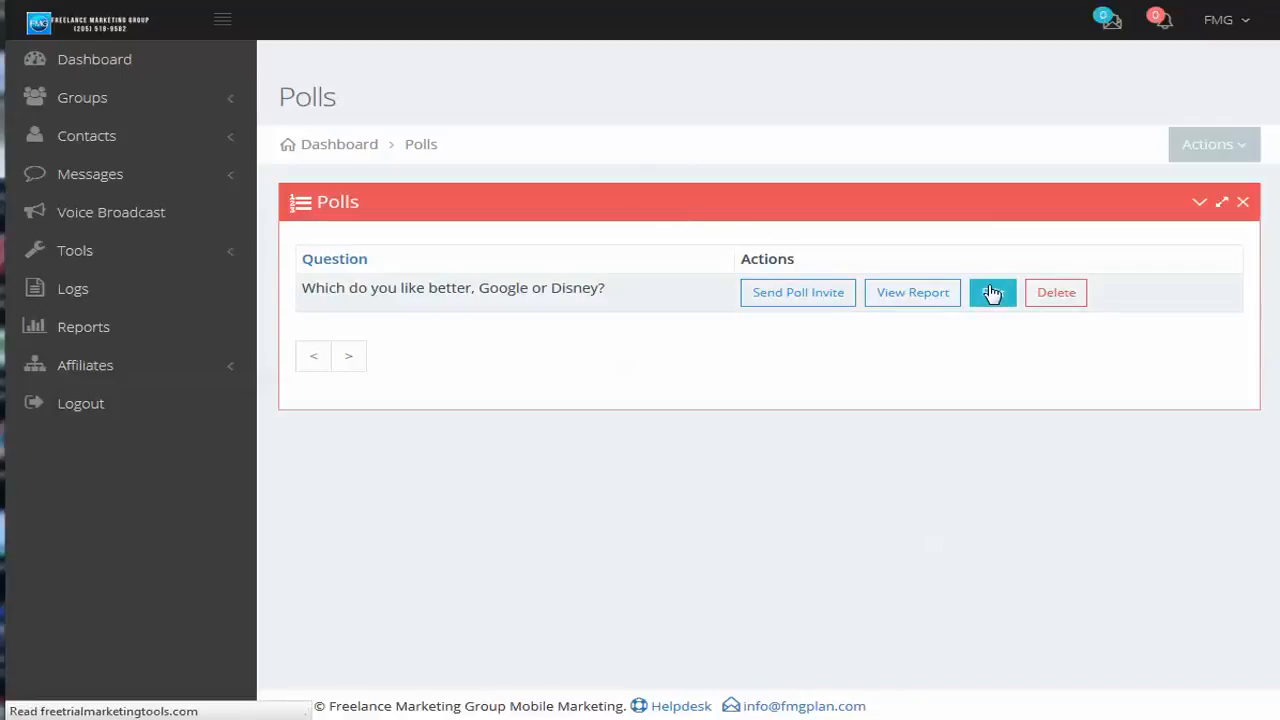
pyautogui.scroll(-2, 770, 430)
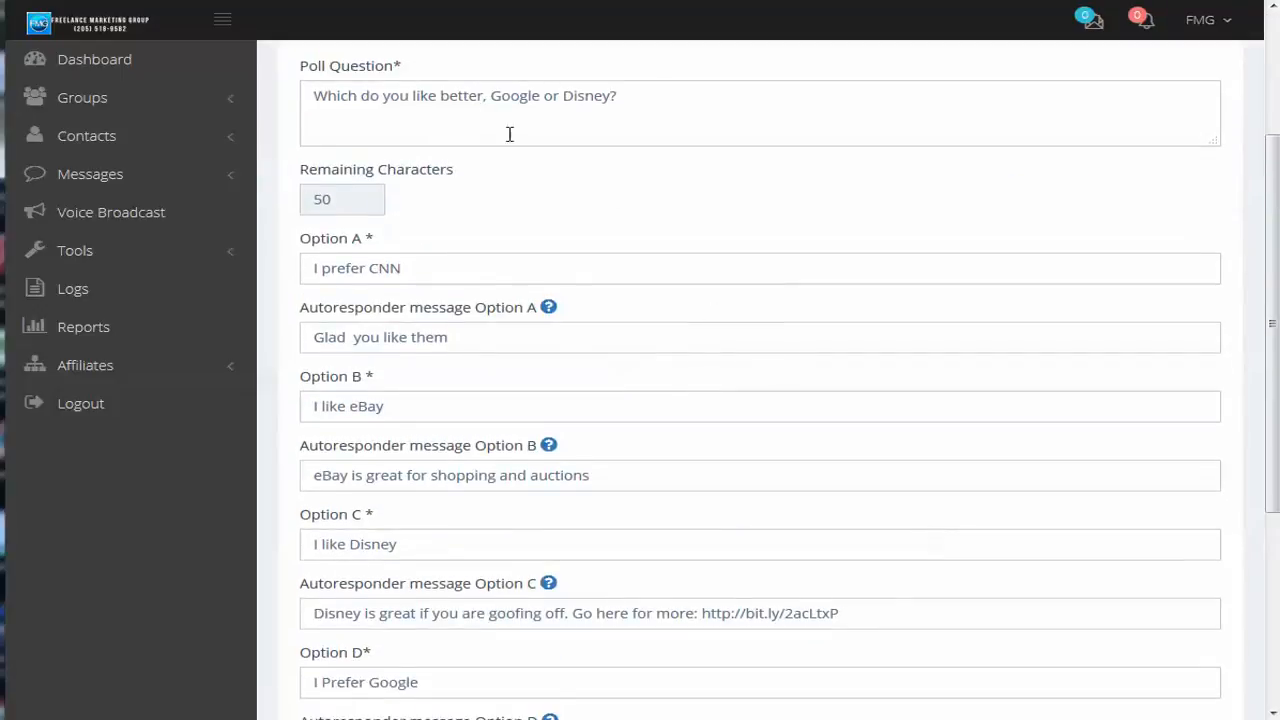
pyautogui.click(606, 95)
pyautogui.press('Home')
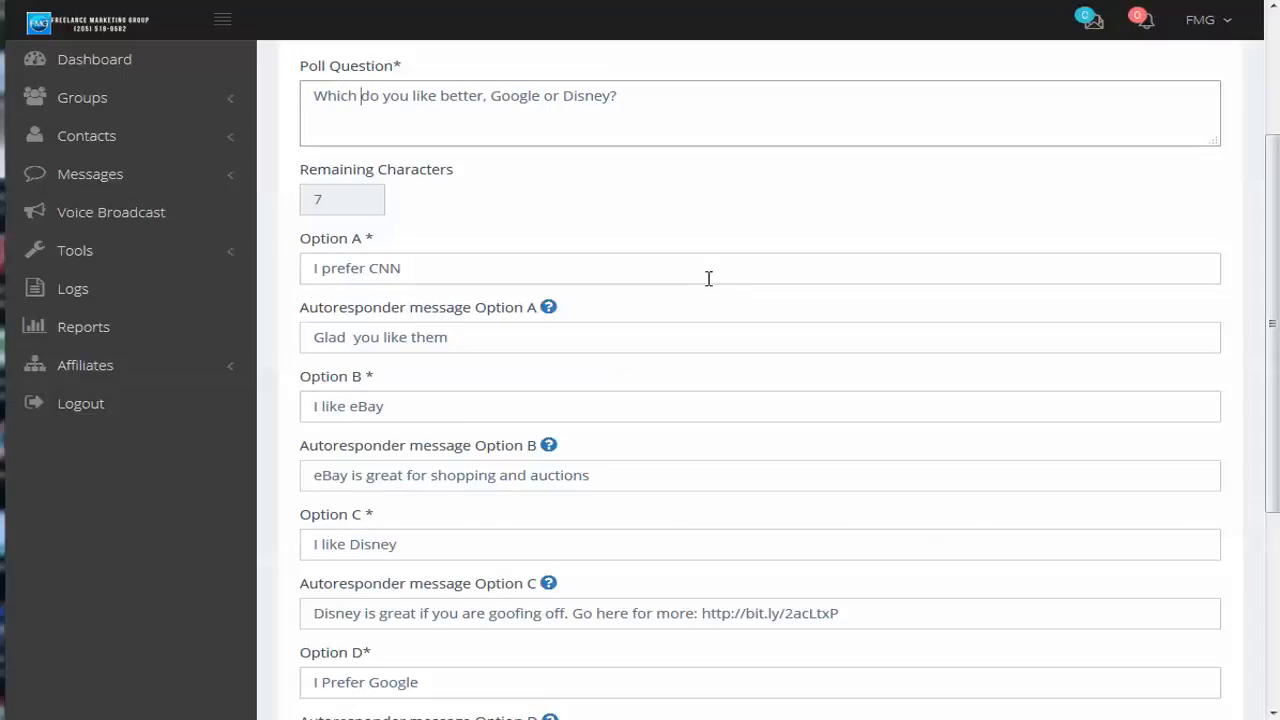
pyautogui.press('Delete')
pyautogui.press('Delete')
pyautogui.press('Delete')
pyautogui.press('Delete')
pyautogui.press('Delete')
pyautogui.press('Delete')
pyautogui.press('Delete')
pyautogui.press('Delete')
pyautogui.press('Delete')
pyautogui.press('Delete')
pyautogui.press('Delete')
pyautogui.press('Delete')
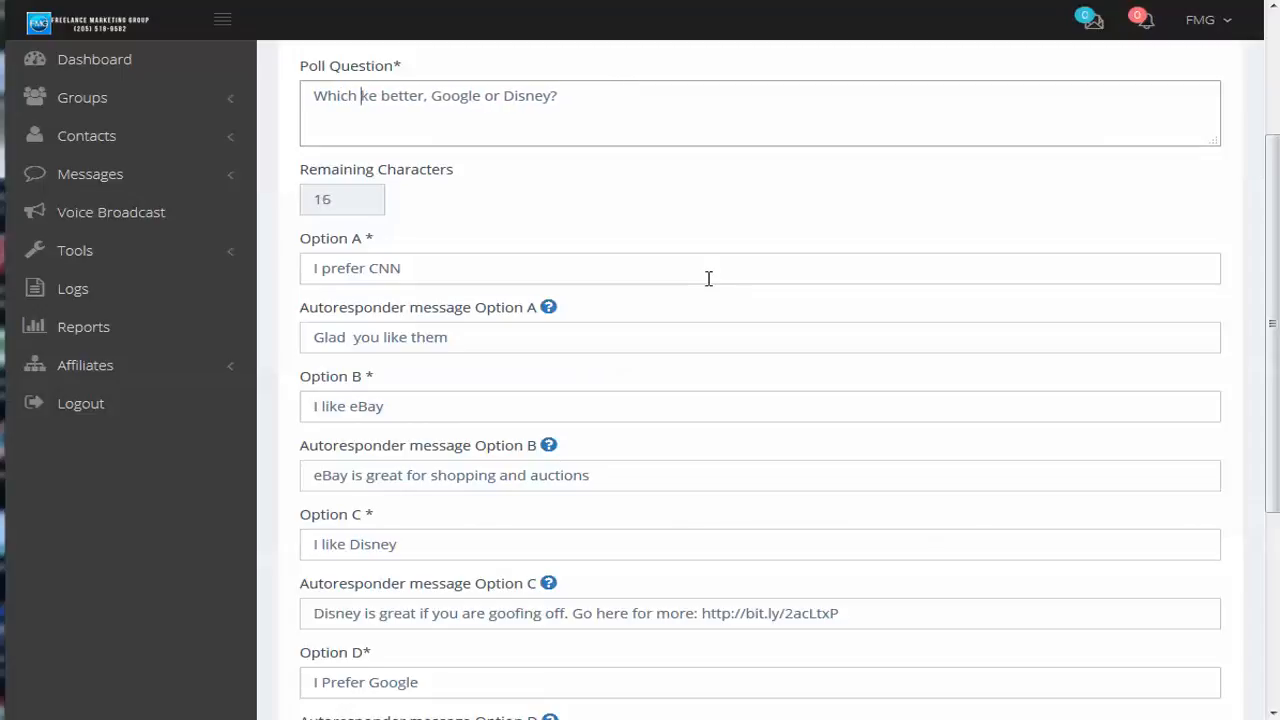
pyautogui.write('is')
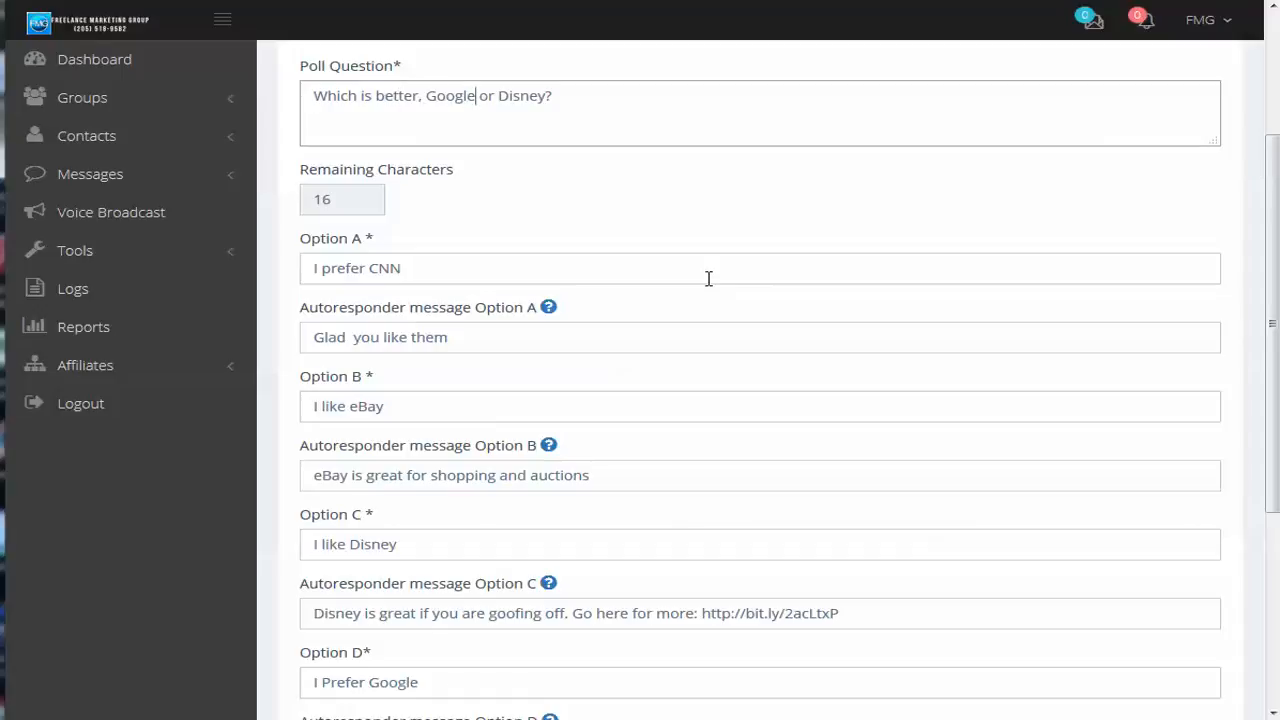
# Extend the choices in the poll question so it reads "Which is better, Google, Disney, CNN or ebay?"
pyautogui.press('Delete')
pyautogui.press('Delete')
pyautogui.press('Delete')
pyautogui.press('Delete')
pyautogui.write(', Disney, CNN or ebay')
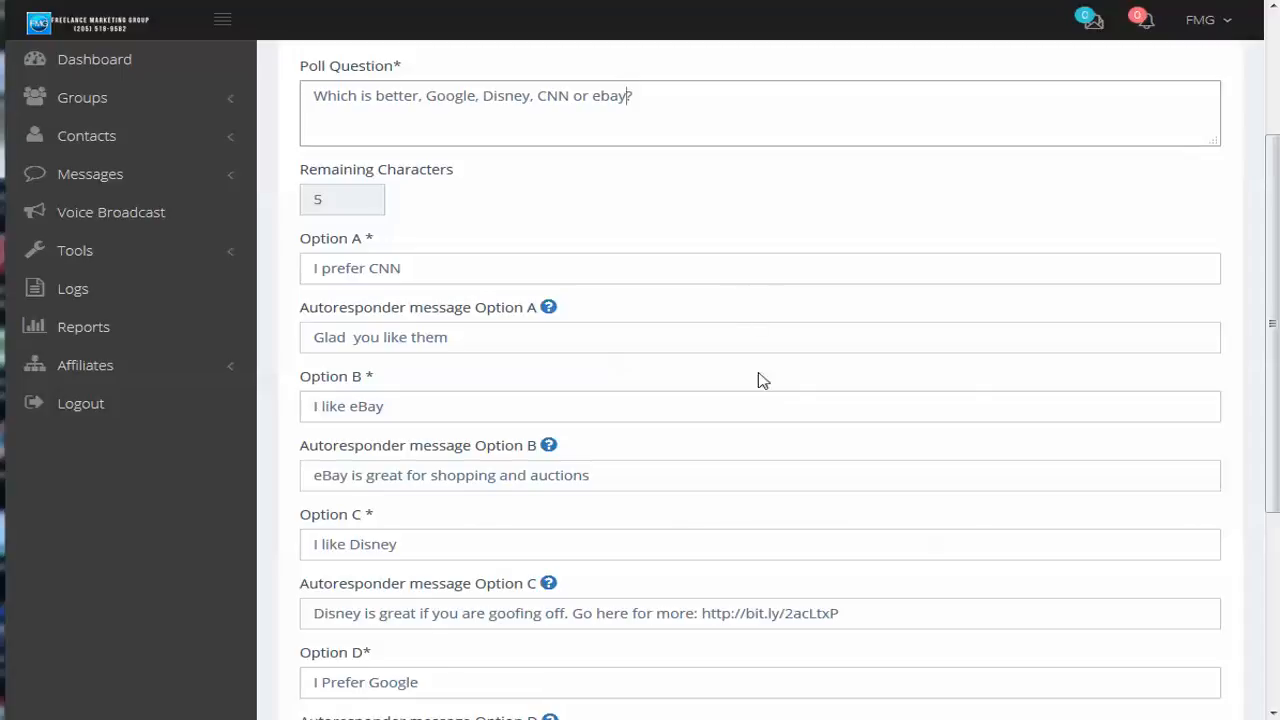
# Review the poll's answer options A to D, their autoresponder messages and the auto-reply message
pyautogui.scroll(-1, 826, 478)
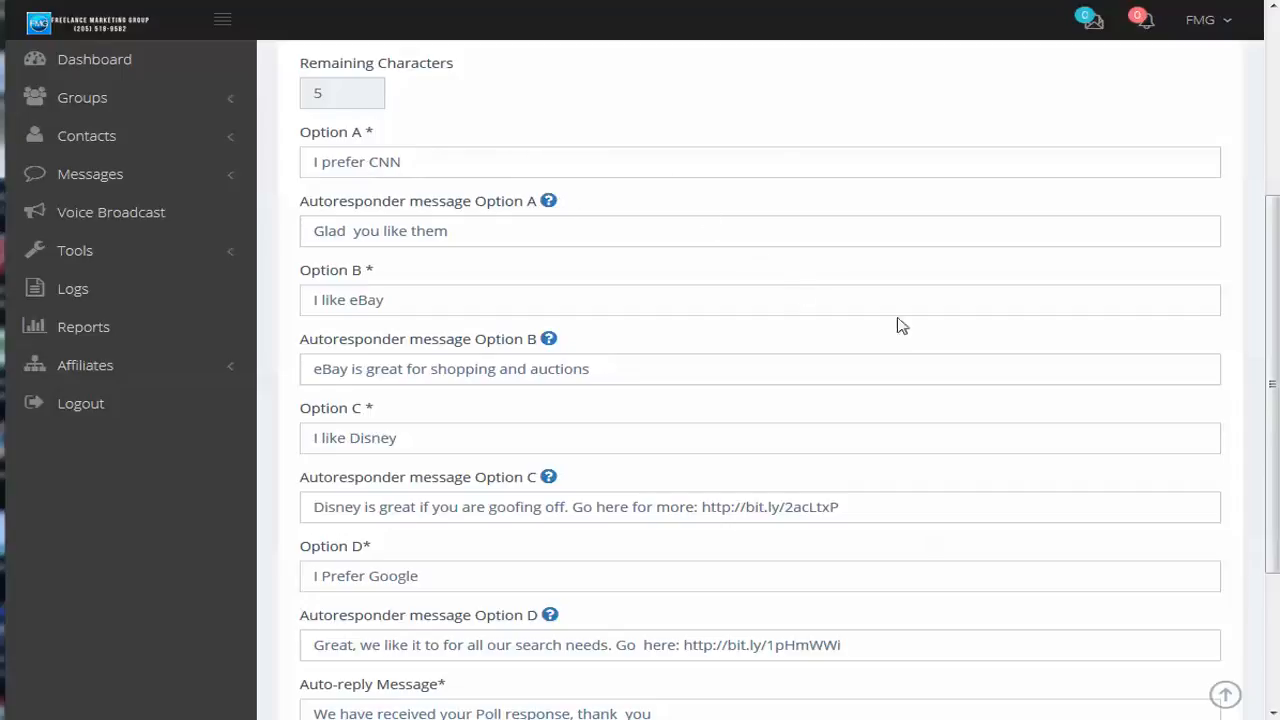
pyautogui.scroll(2, 900, 325)
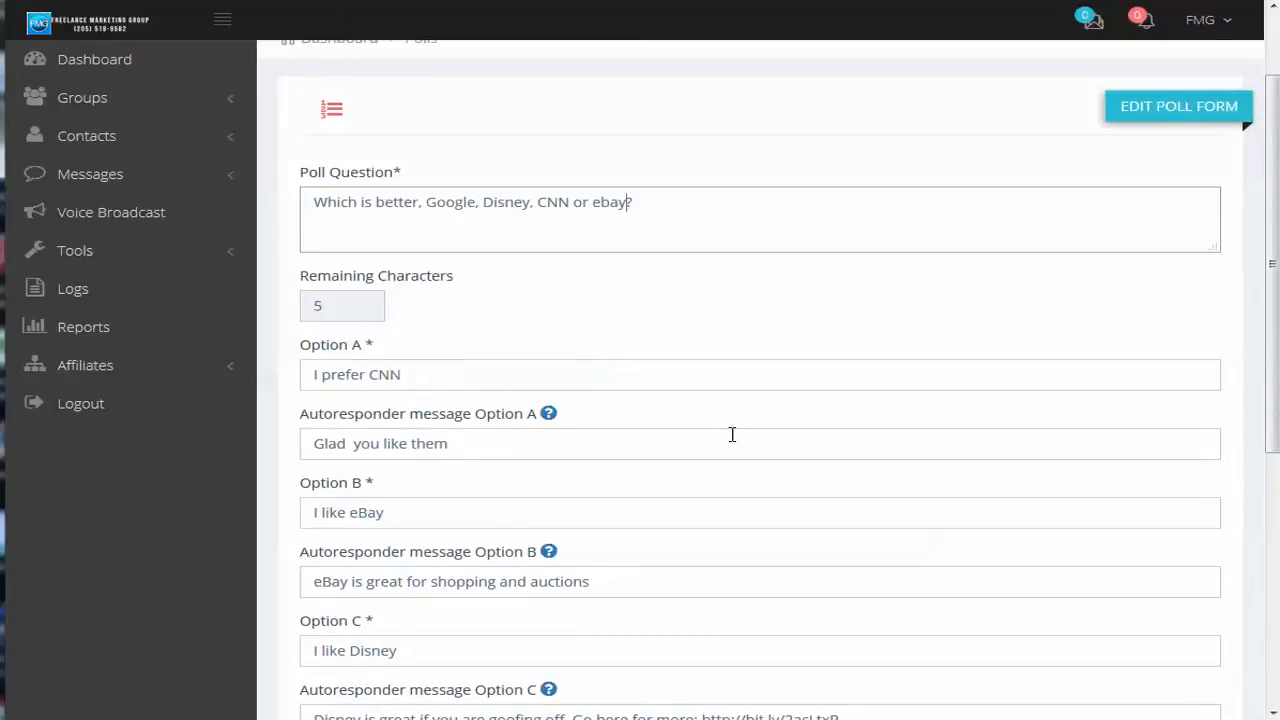
pyautogui.scroll(-2, 733, 435)
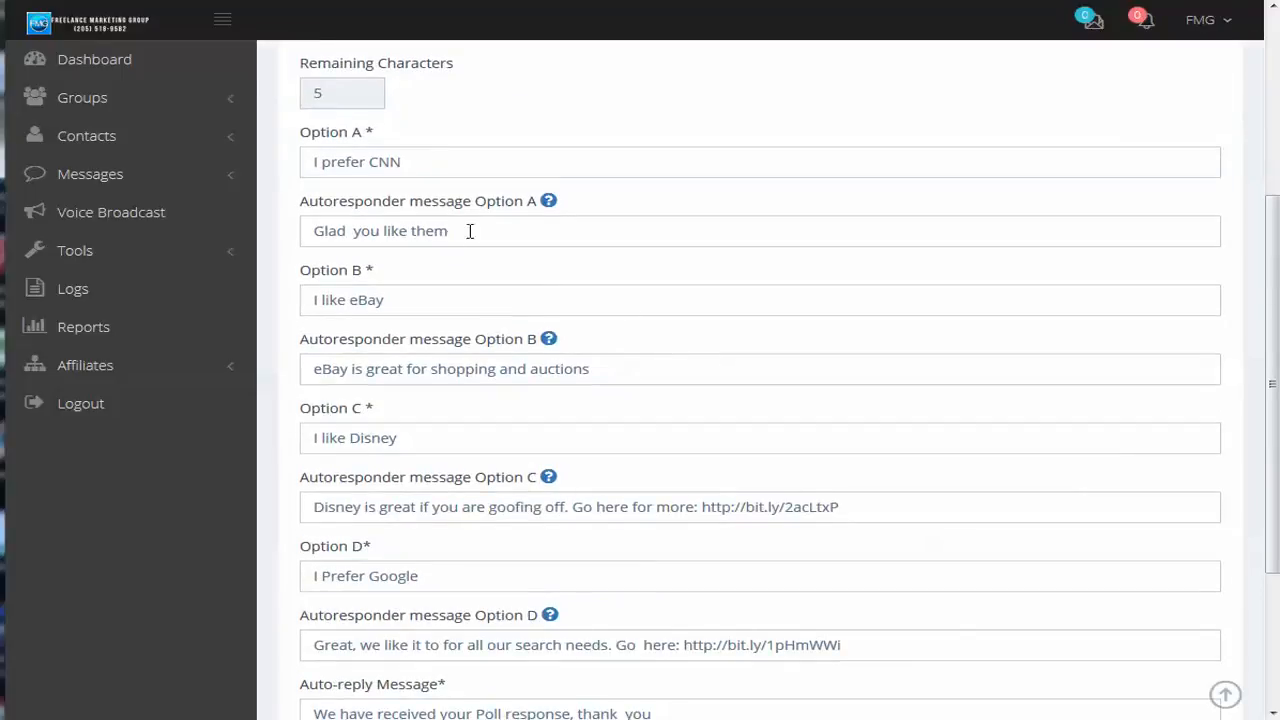
pyautogui.scroll(-2, 774, 429)
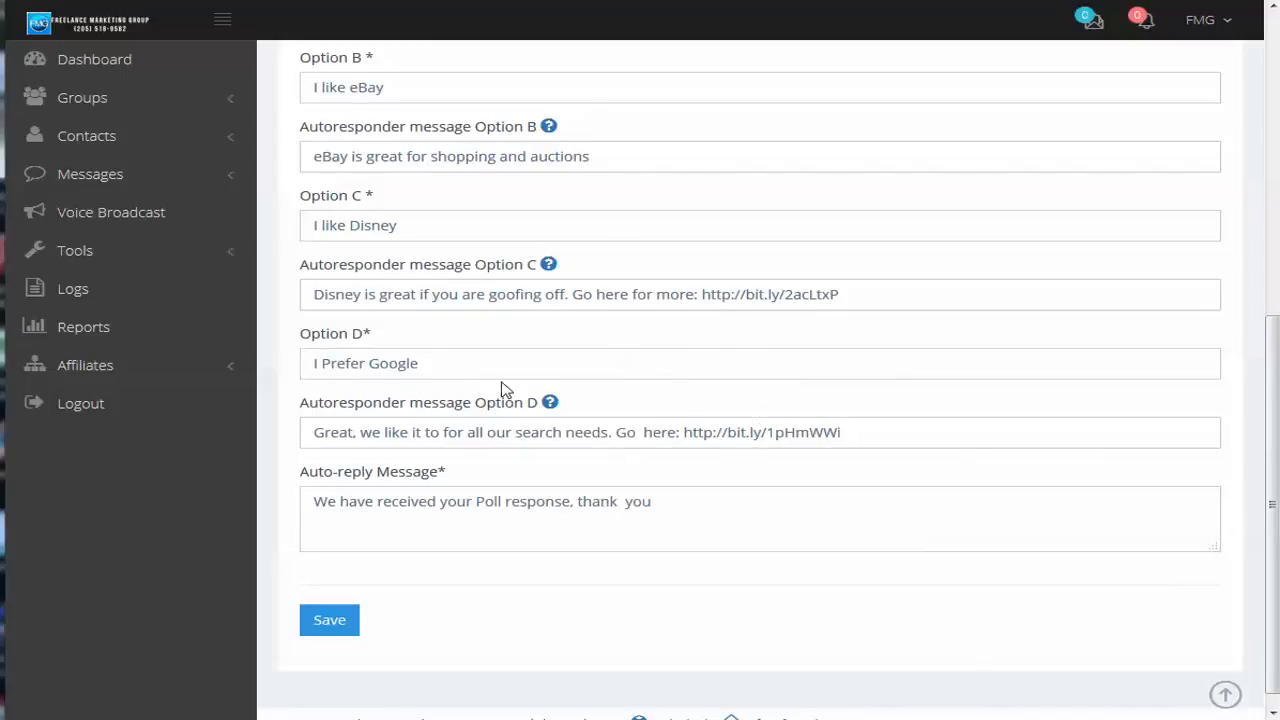
pyautogui.scroll(2, 418, 186)
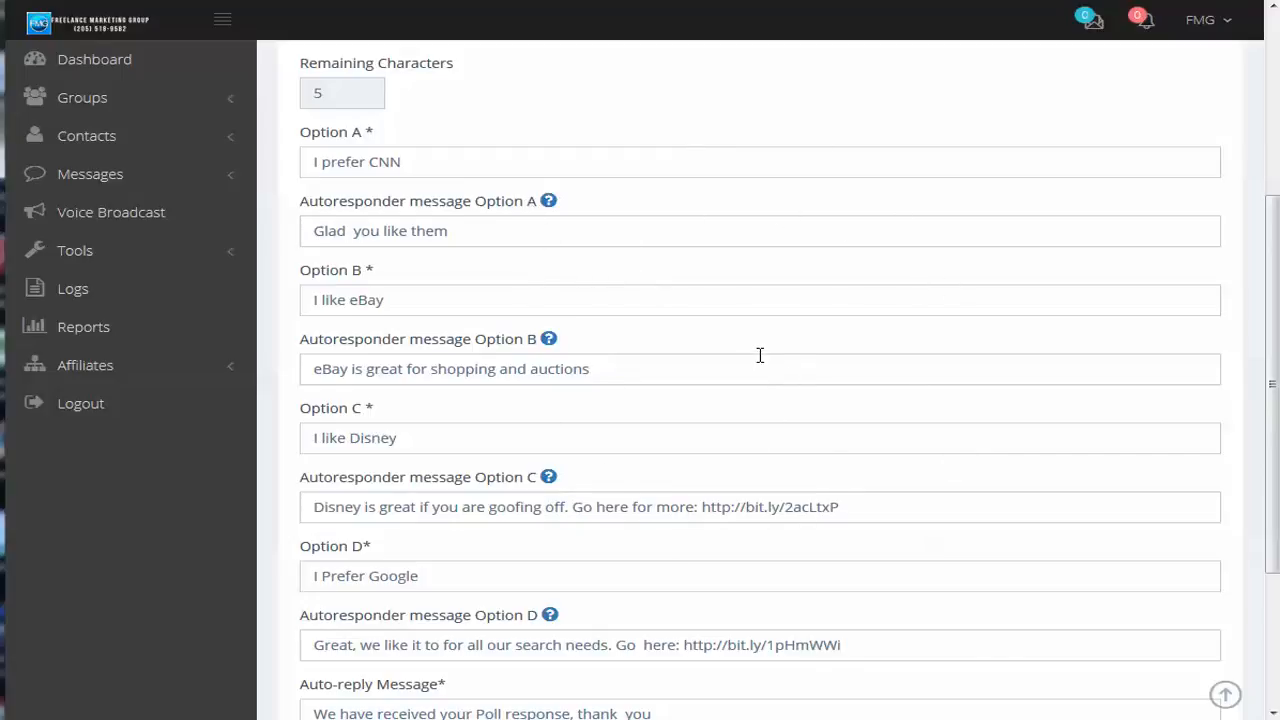
pyautogui.scroll(-3, 723, 246)
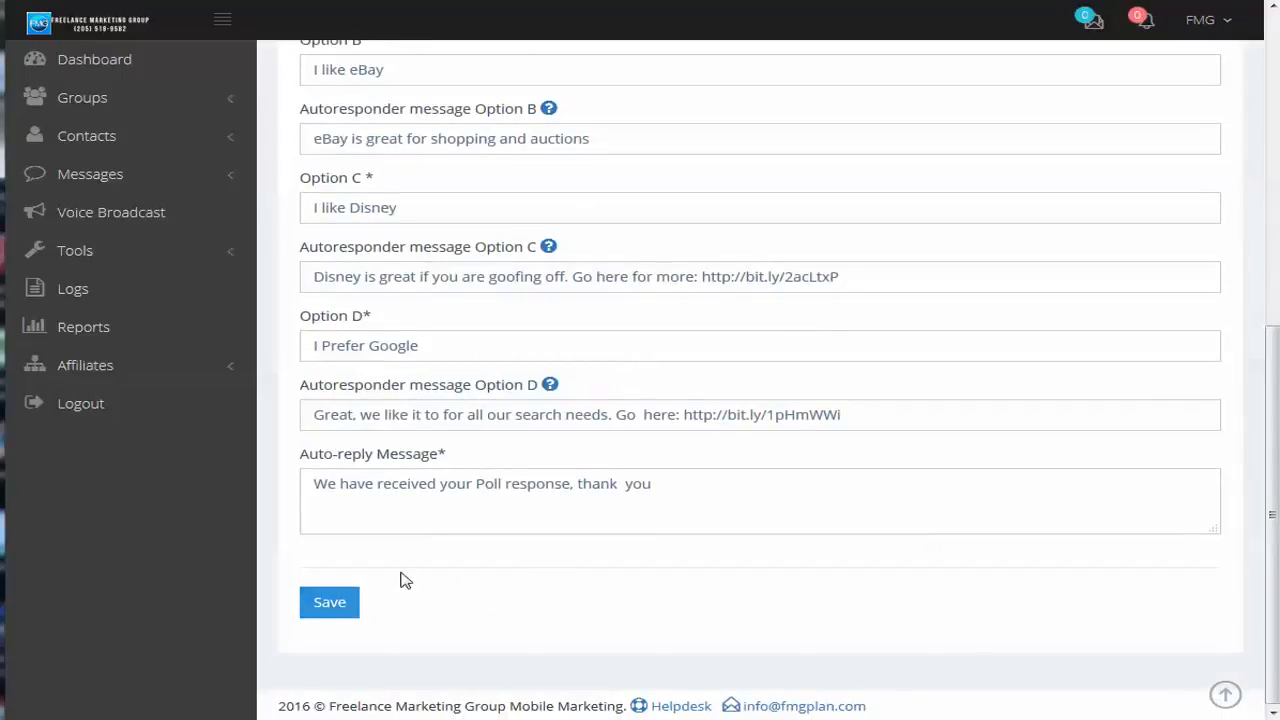
pyautogui.scroll(7, 657, 300)
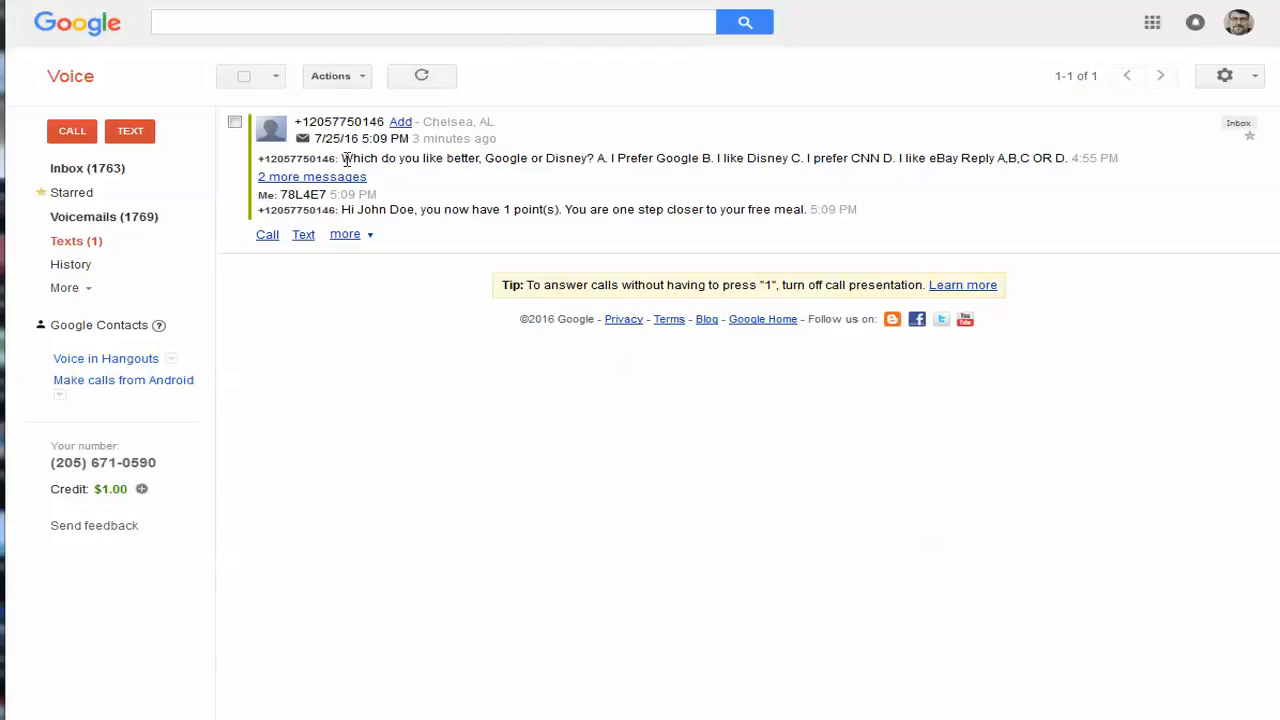
# In the Google Voice conversation, highlight the poll question, expand the hidden messages and highlight the Disney autoresponse
pyautogui.moveTo(344, 159); pyautogui.dragTo(597, 170)
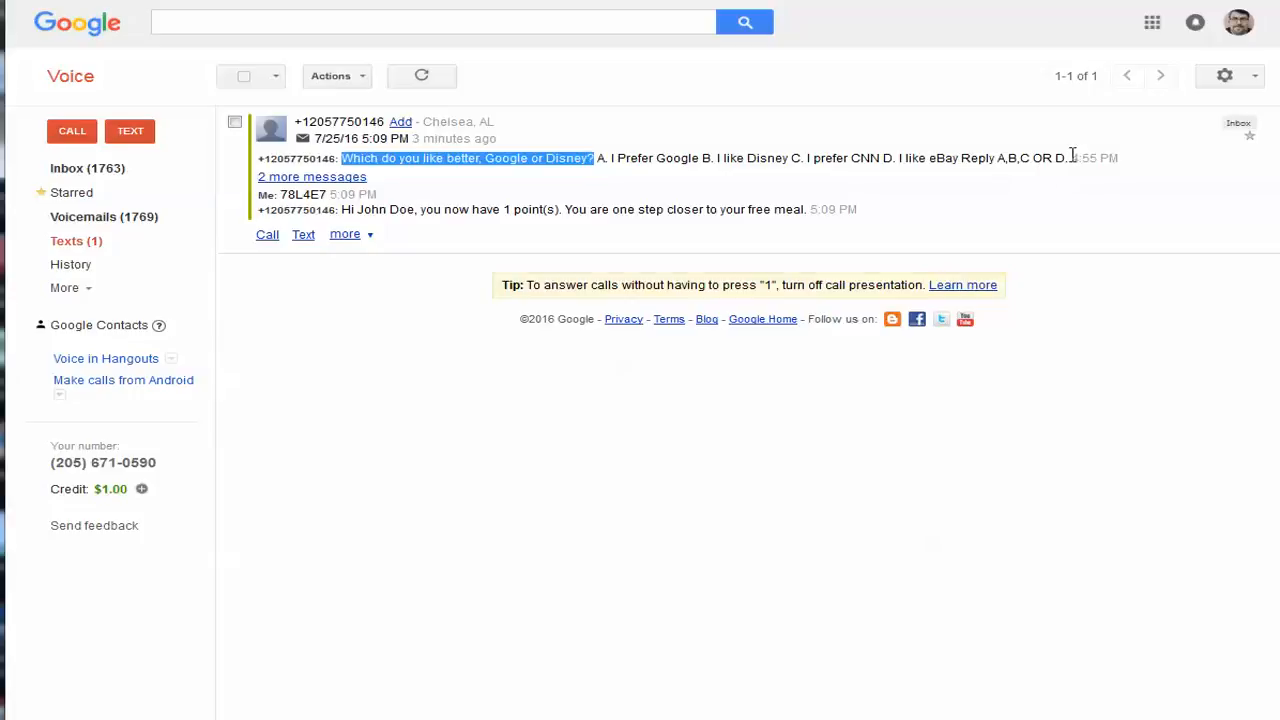
pyautogui.click(312, 177)
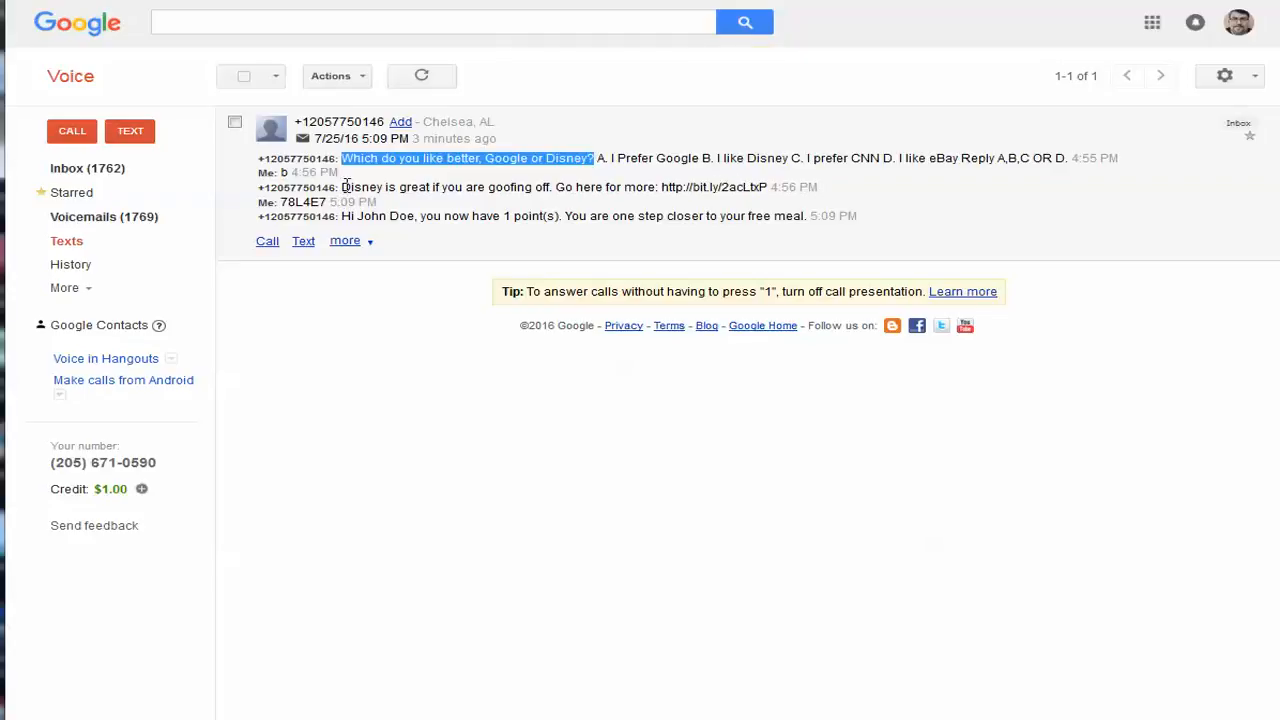
pyautogui.moveTo(342, 187); pyautogui.dragTo(776, 190)
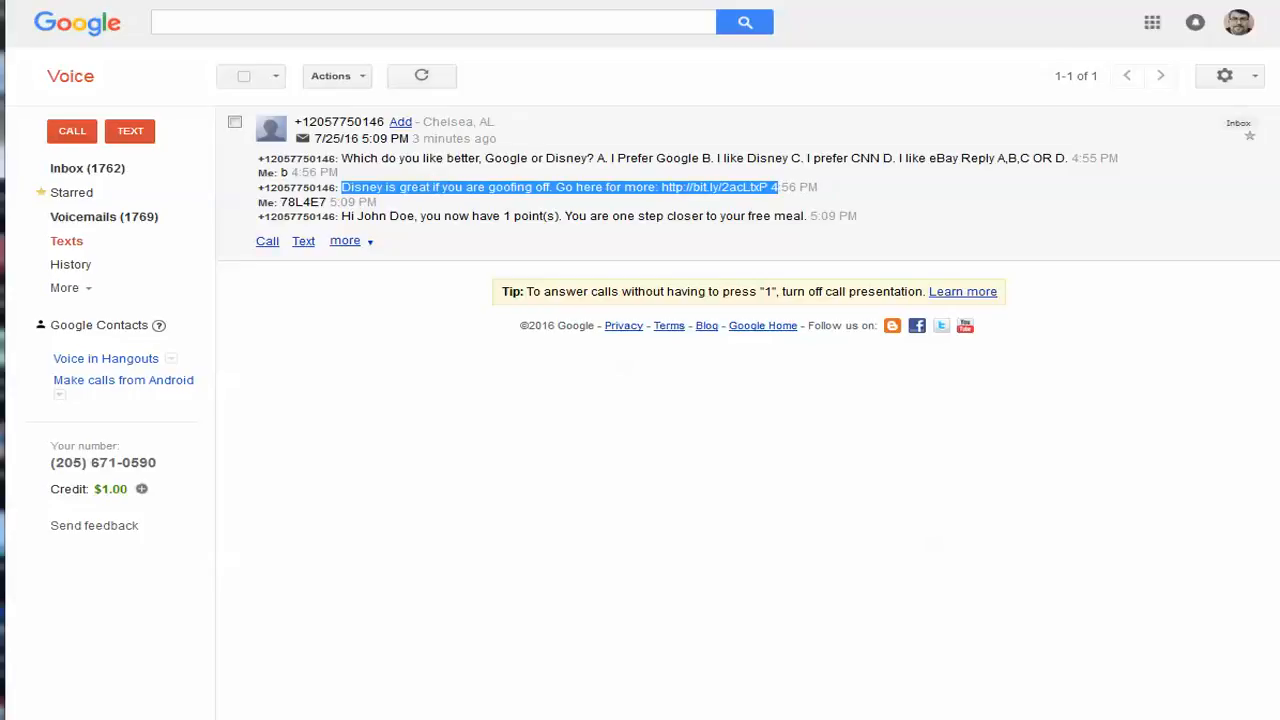
# Switch back to the marketing site, leave the poll form without saving and open the poll's vote report
pyautogui.click(440, 1)
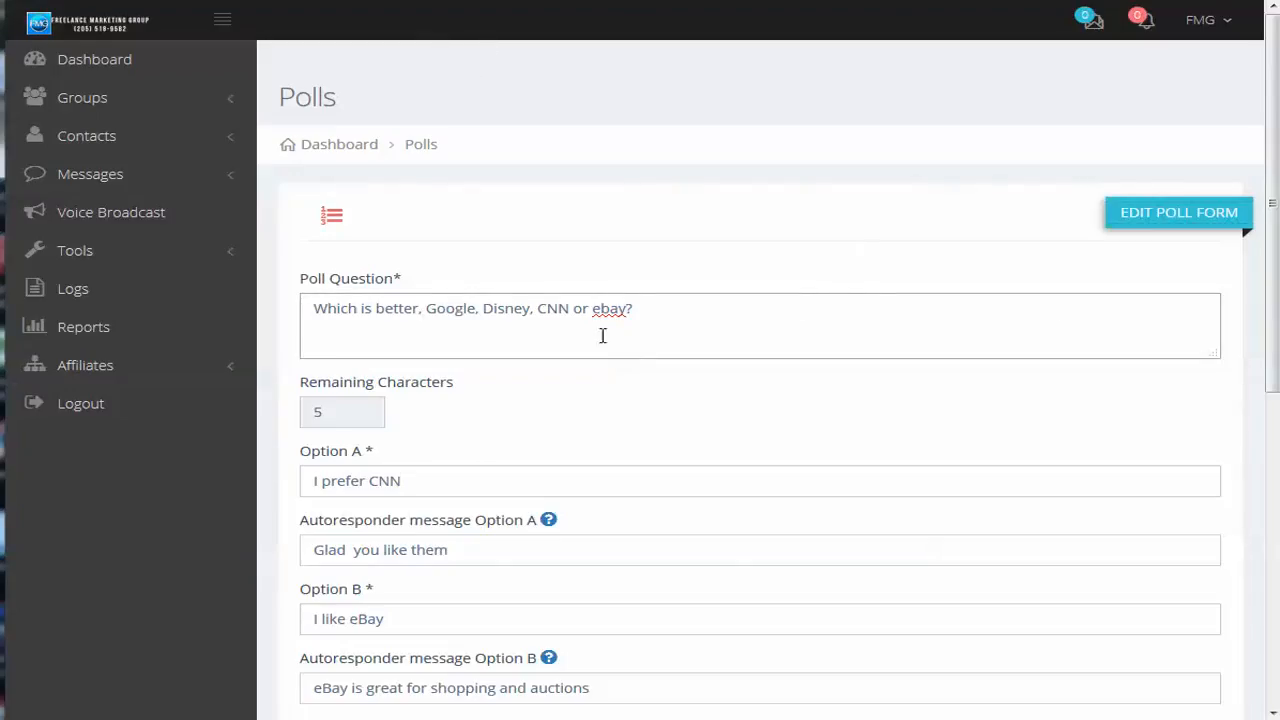
pyautogui.click(72, 256)
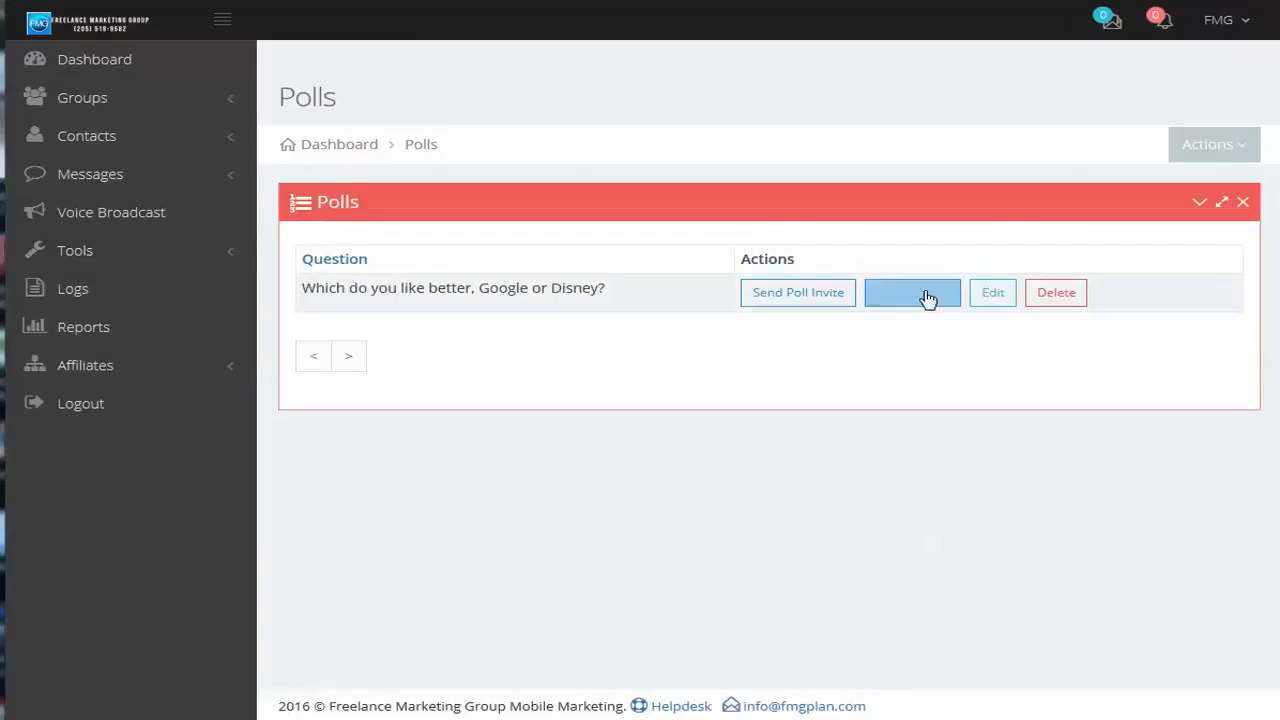
pyautogui.click(916, 302)
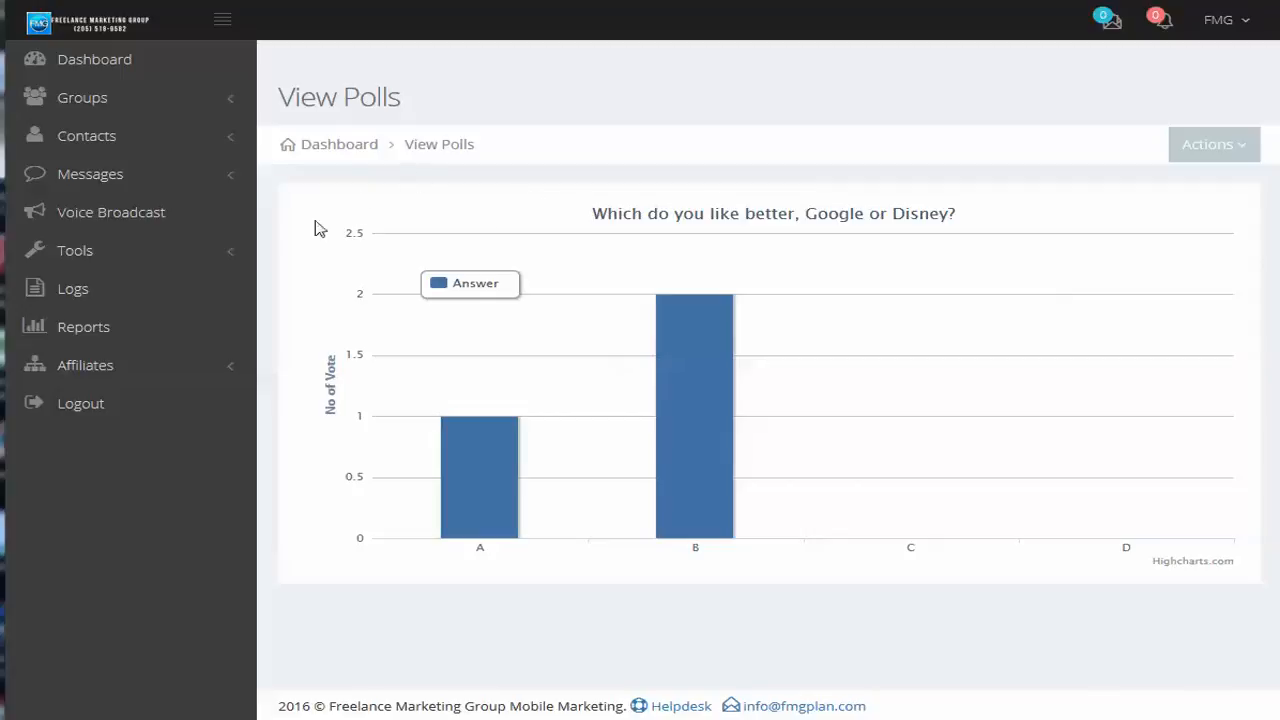
# Go to the Contests list and open Contest Example for editing
pyautogui.click(107, 265)
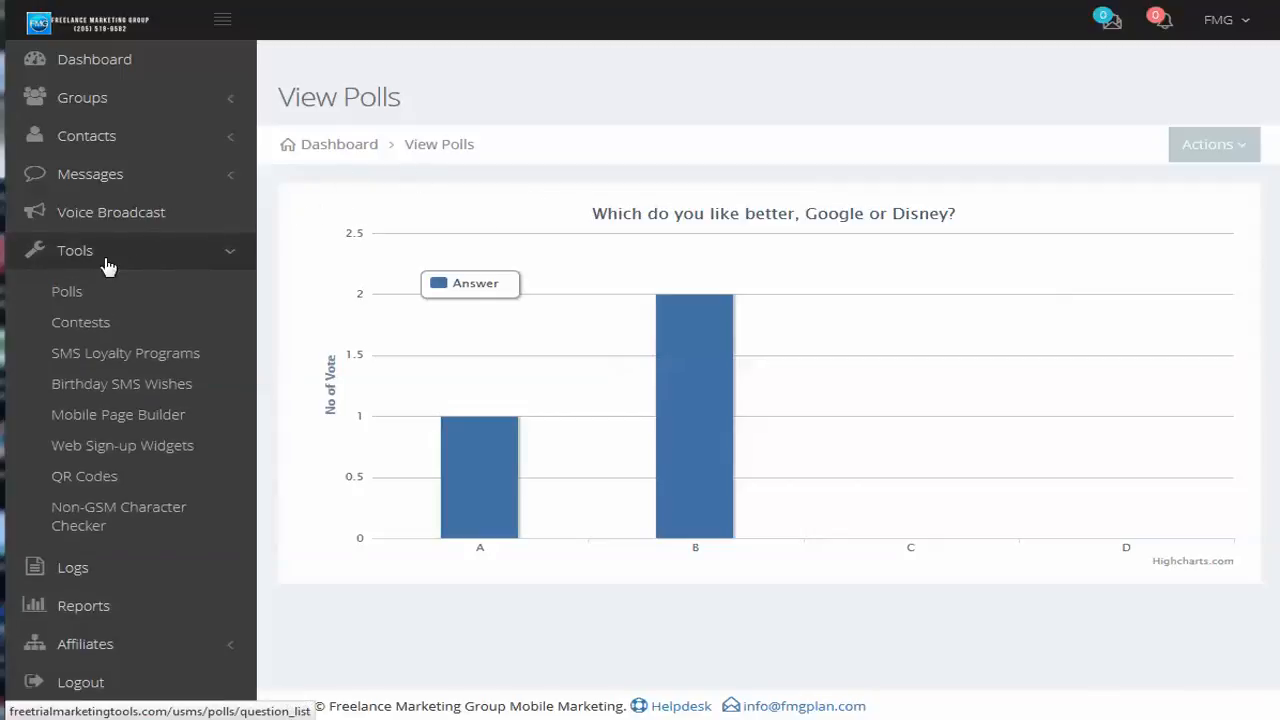
pyautogui.click(87, 320)
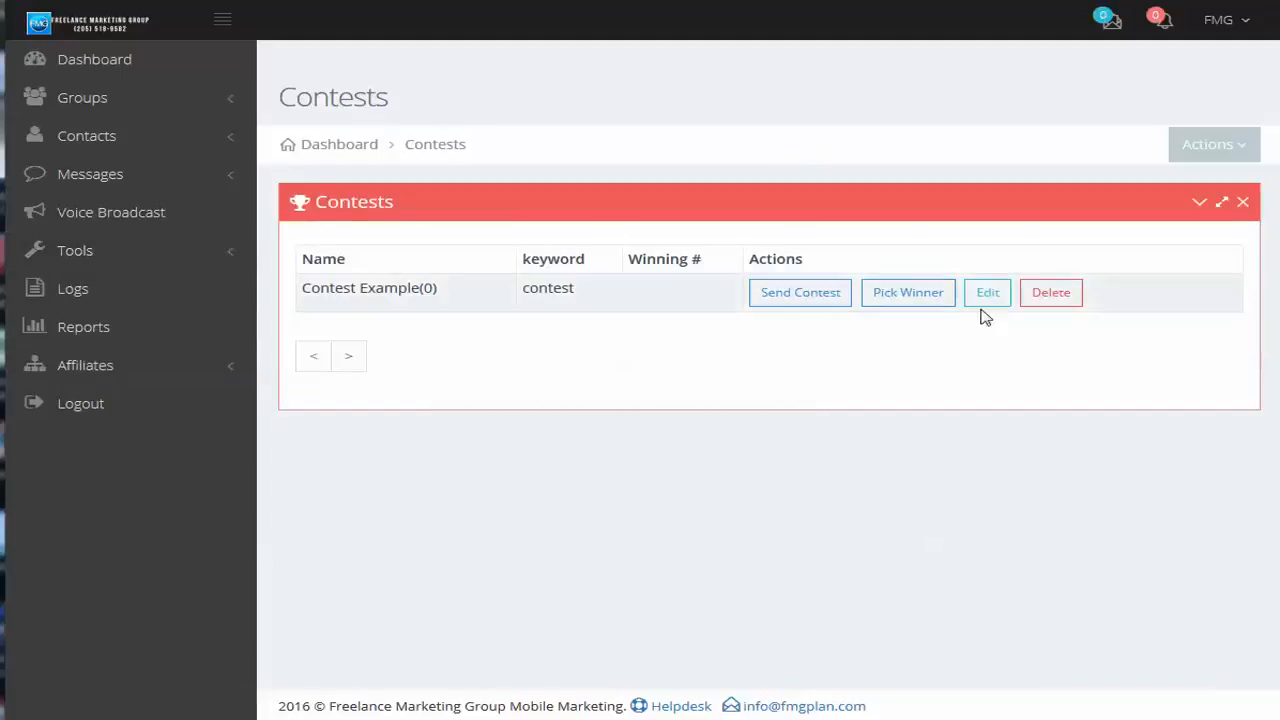
pyautogui.click(1008, 298)
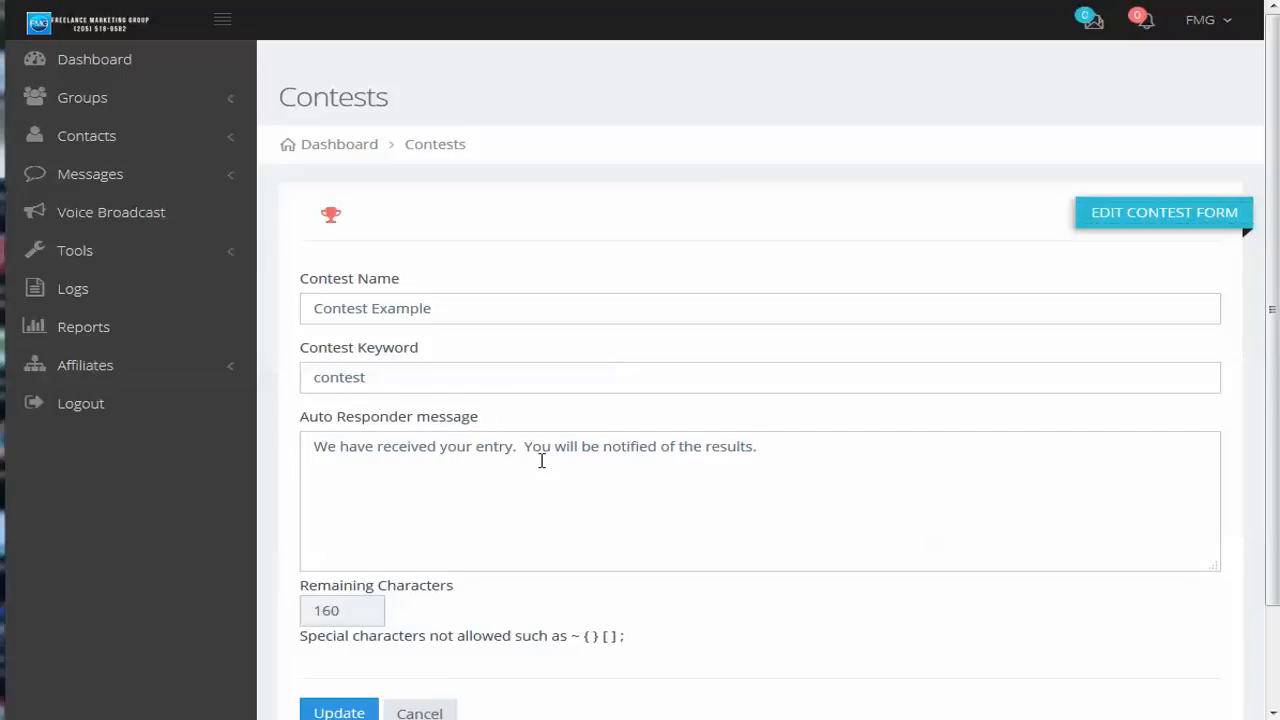
# Clear the contest's Auto Responder message and place the cursor in the empty field
pyautogui.moveTo(790, 447); pyautogui.dragTo(300, 425)
pyautogui.press('BackSpace')
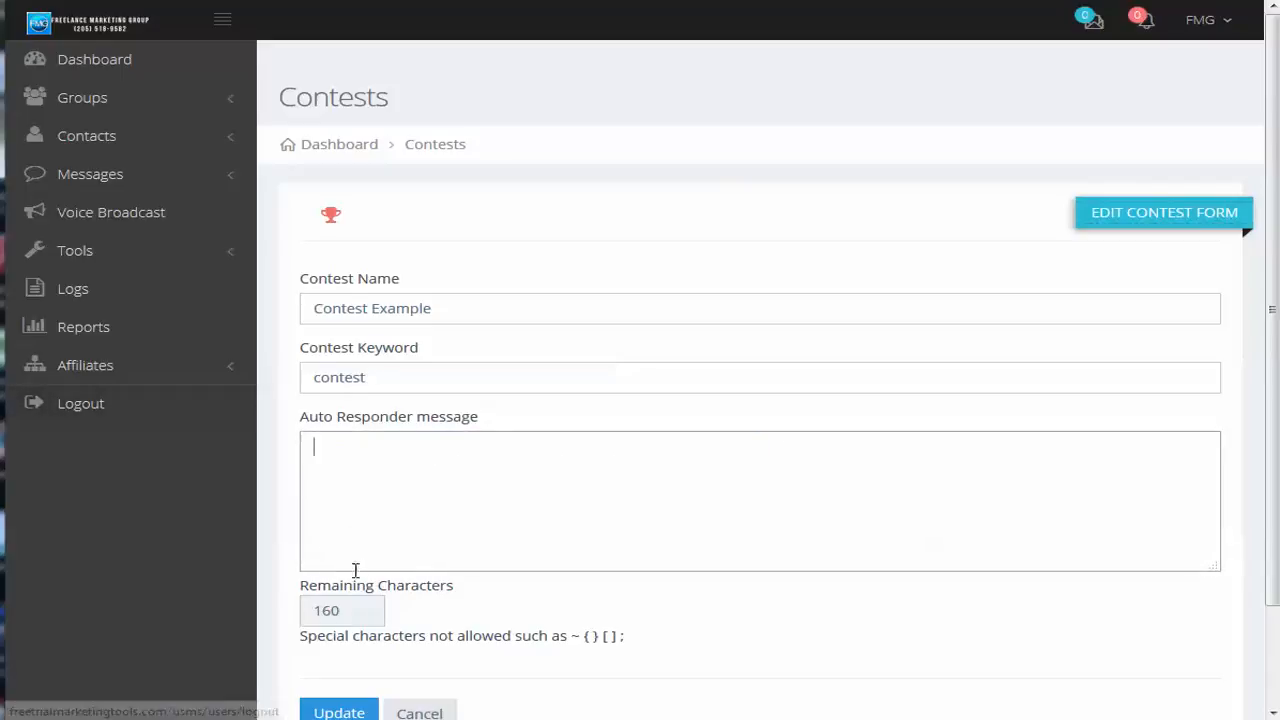
pyautogui.click(368, 599)
pyautogui.click(471, 463)
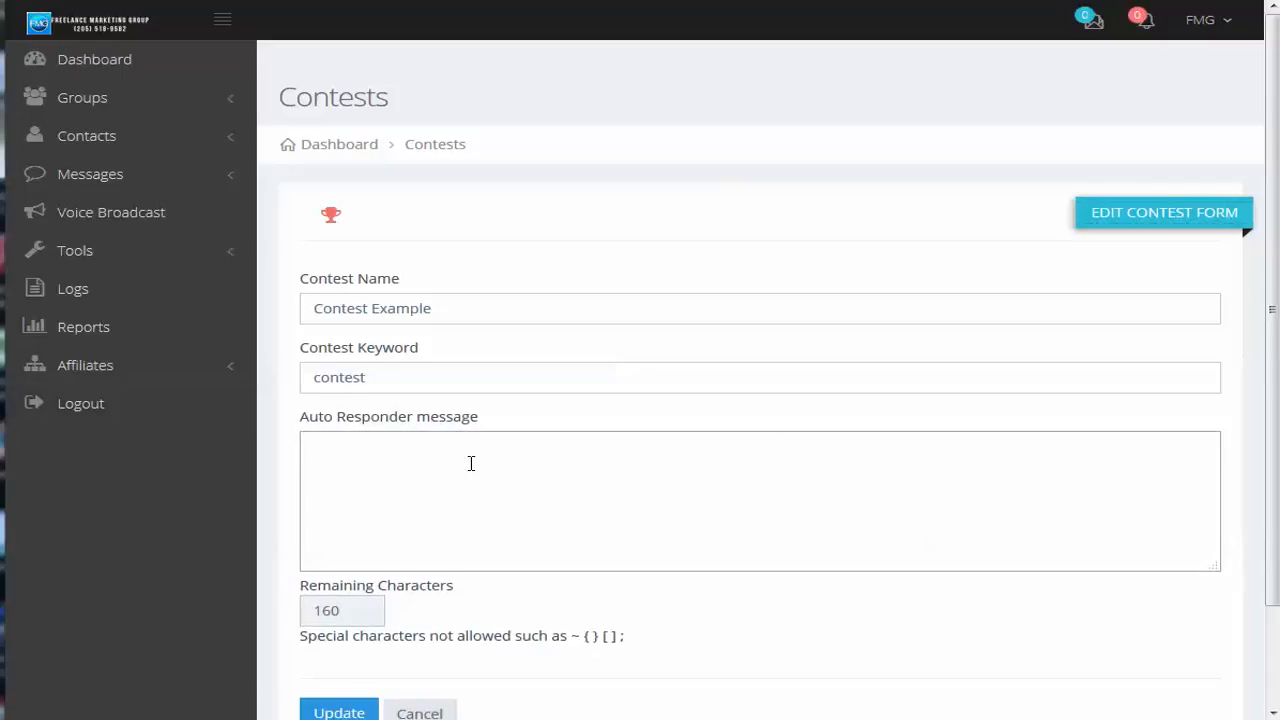
pyautogui.write('We have received you')
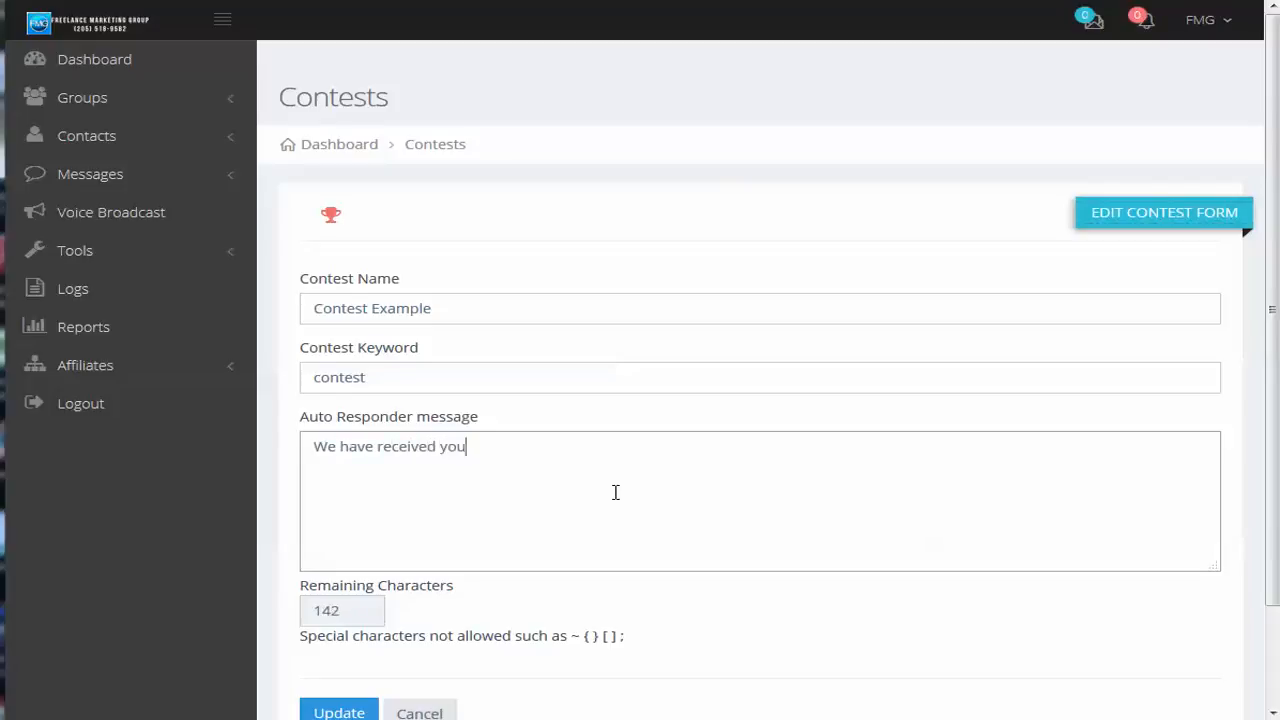
# Start the Auto Responder message with "We have received your entry for the contest."
pyautogui.write('r entry for hte cont')
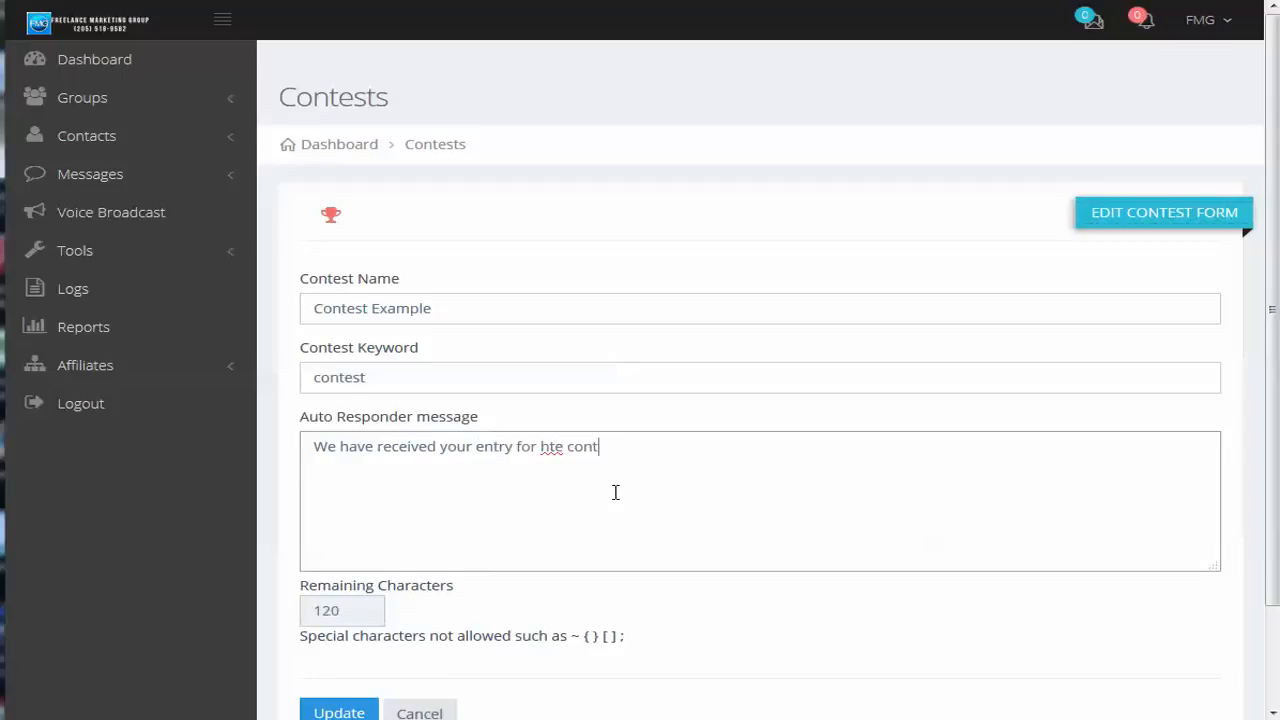
pyautogui.press('BackSpace')
pyautogui.press('BackSpace')
pyautogui.press('BackSpace')
pyautogui.press('BackSpace')
pyautogui.press('BackSpace')
pyautogui.press('BackSpace')
pyautogui.press('BackSpace')
pyautogui.write('the')
pyautogui.press('BackSpace')
pyautogui.press('BackSpace')
pyautogui.write('he contest.You will b')
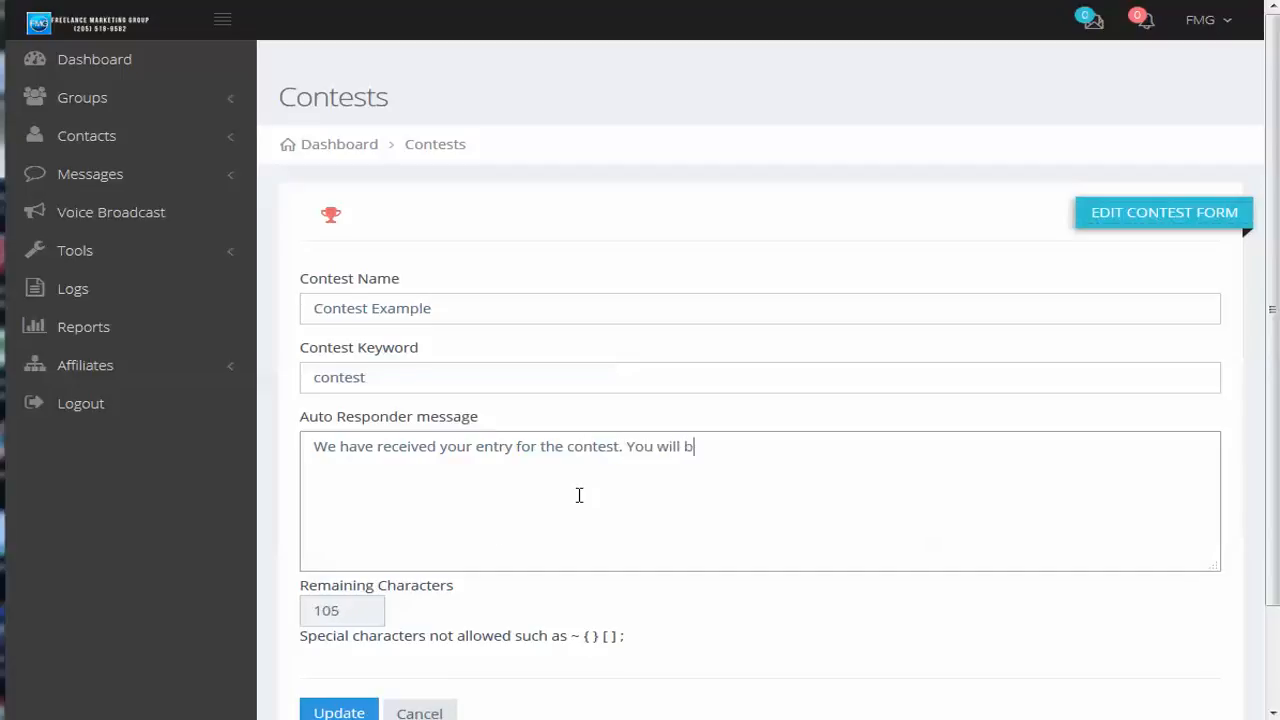
pyautogui.write('e notified of the resu')
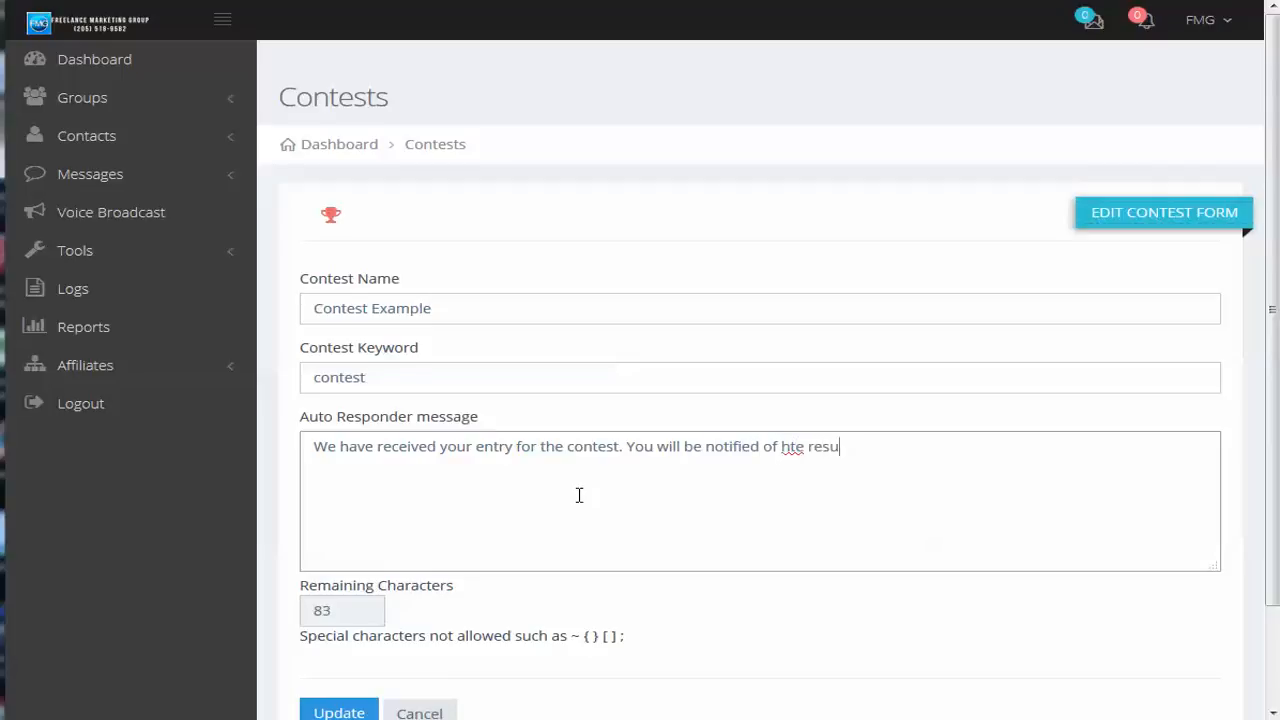
# Add "You will be notified of the results." to the end of the Auto Responder message
pyautogui.press('BackSpace')
pyautogui.press('BackSpace')
pyautogui.press('BackSpace')
pyautogui.press('BackSpace')
pyautogui.press('BackSpace')
pyautogui.press('BackSpace')
pyautogui.press('BackSpace')
pyautogui.press('BackSpace')
pyautogui.write('h')
pyautogui.press('BackSpace')
pyautogui.write('the results.')
# Save the updated Contest Example form
pyautogui.click(334, 711)
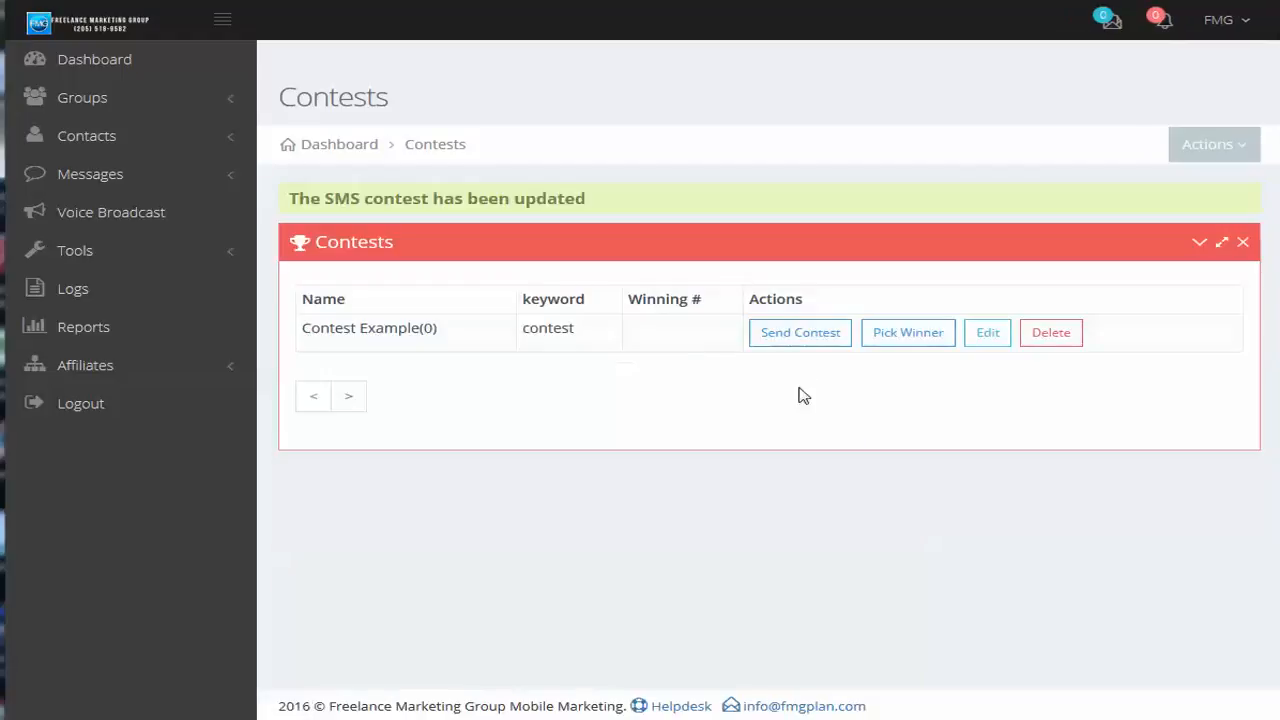
# Draft a contest message to the Demo Subscribers group reading "Only one entry is allowed per subscriber" and close the form without sending it
pyautogui.click(790, 338)
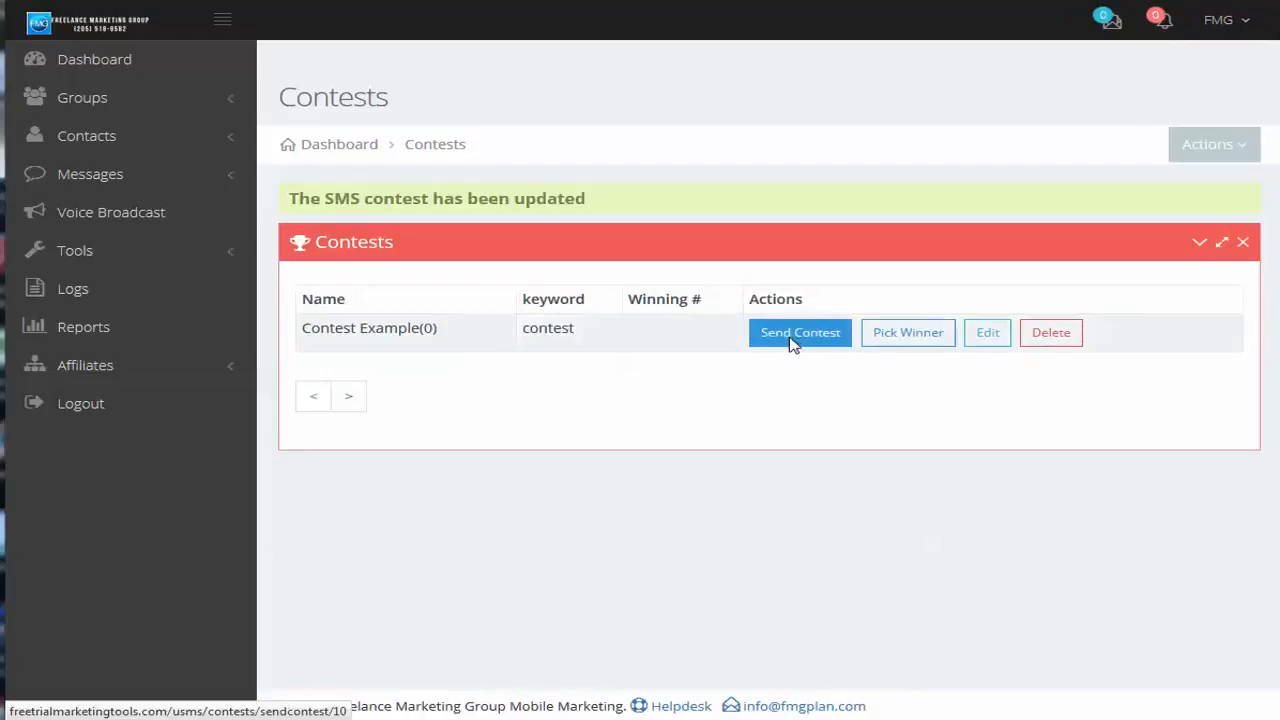
pyautogui.click(536, 225)
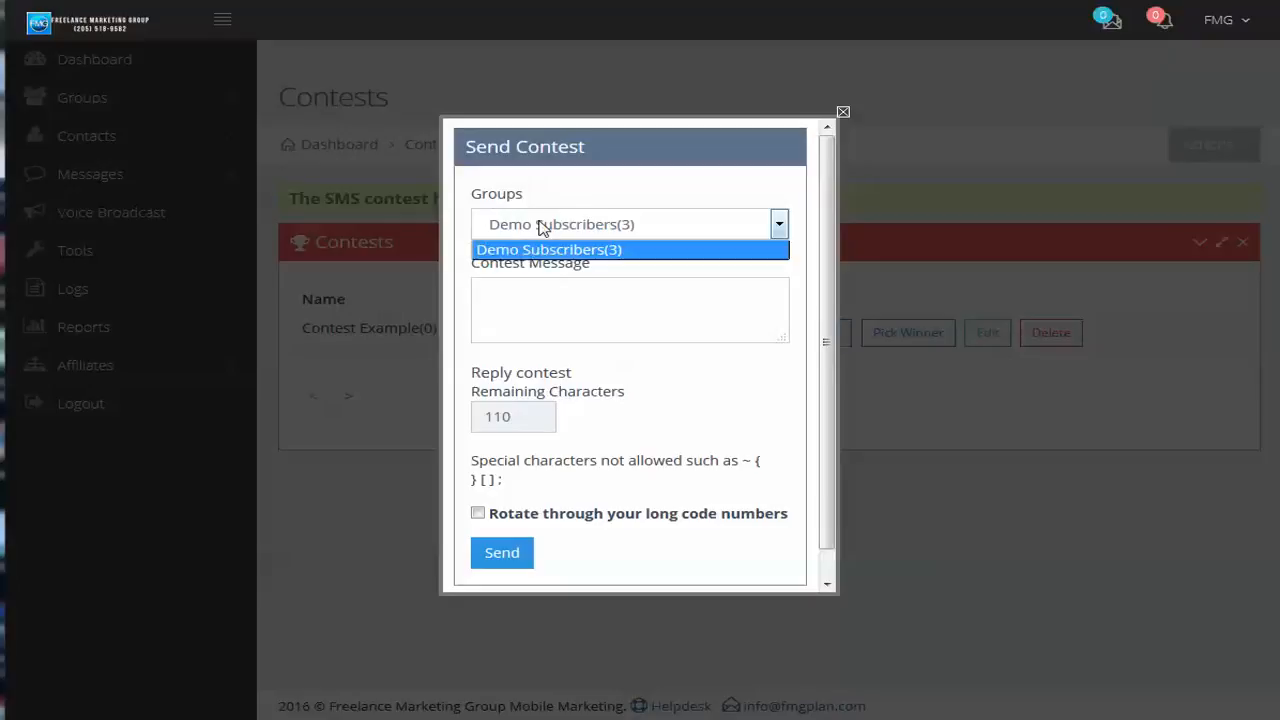
pyautogui.click(540, 250)
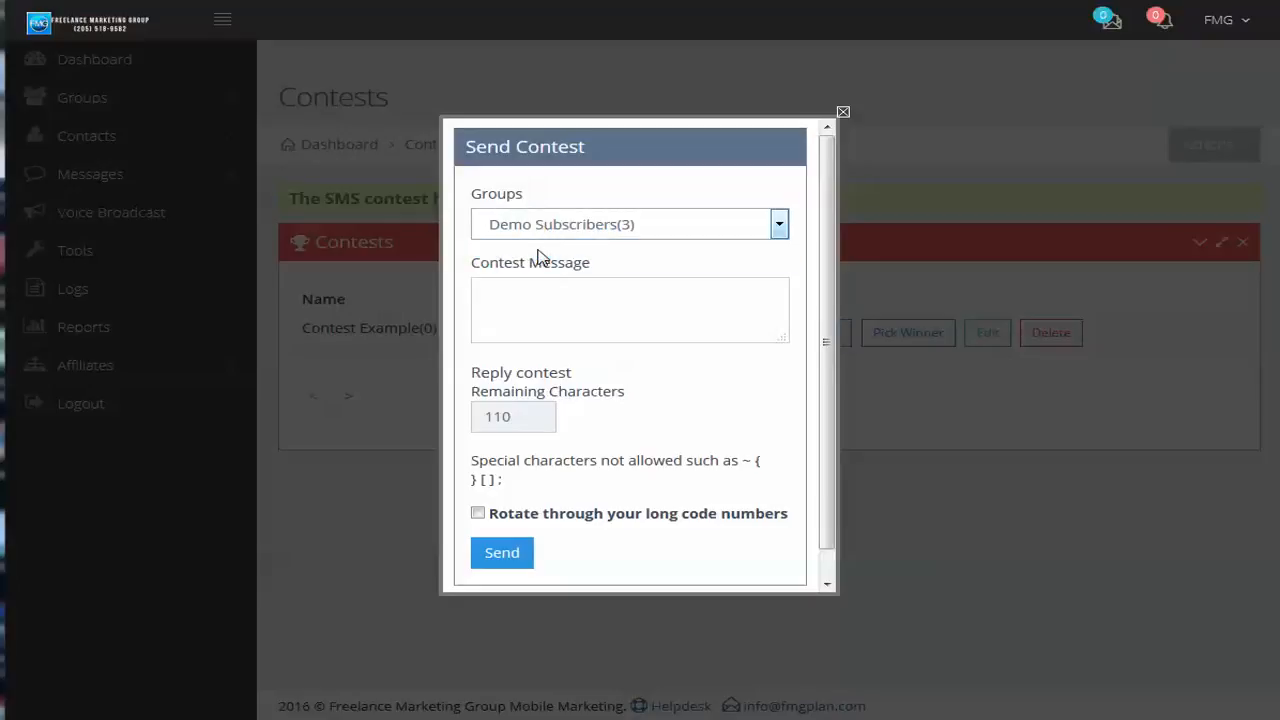
pyautogui.click(594, 307)
pyautogui.write('On')
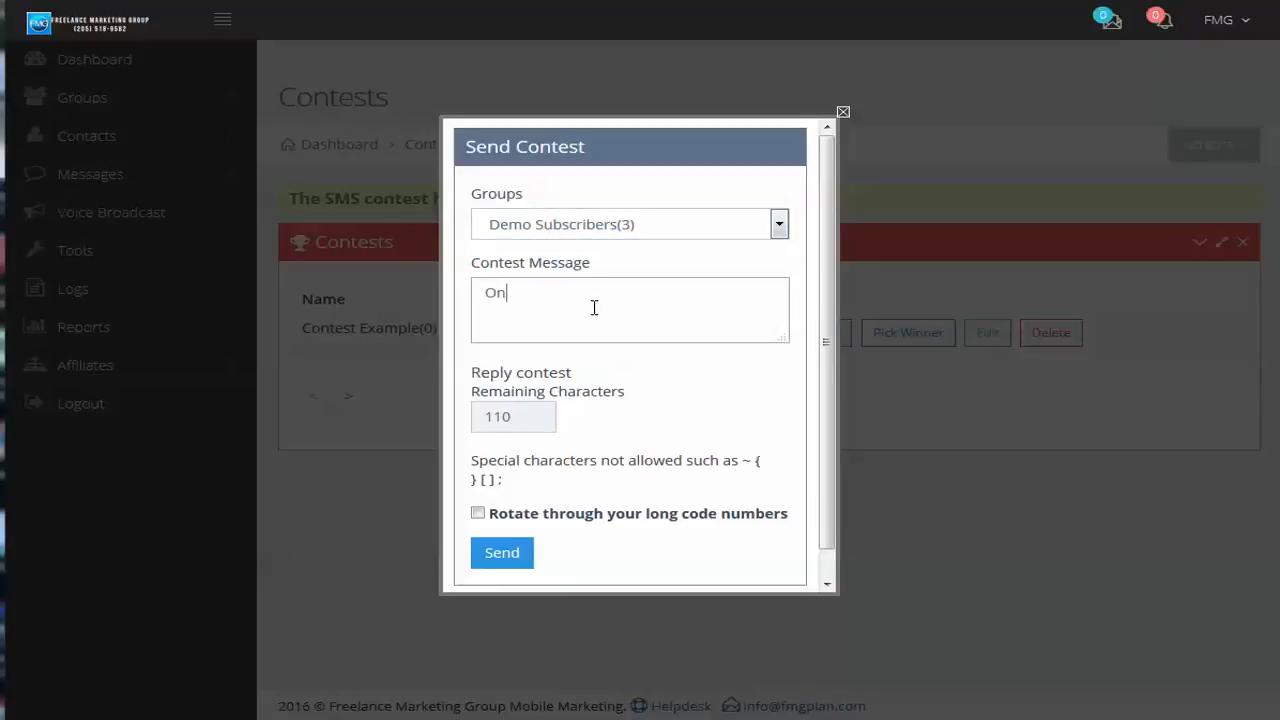
pyautogui.write('ly one entry is allowed per subsc')
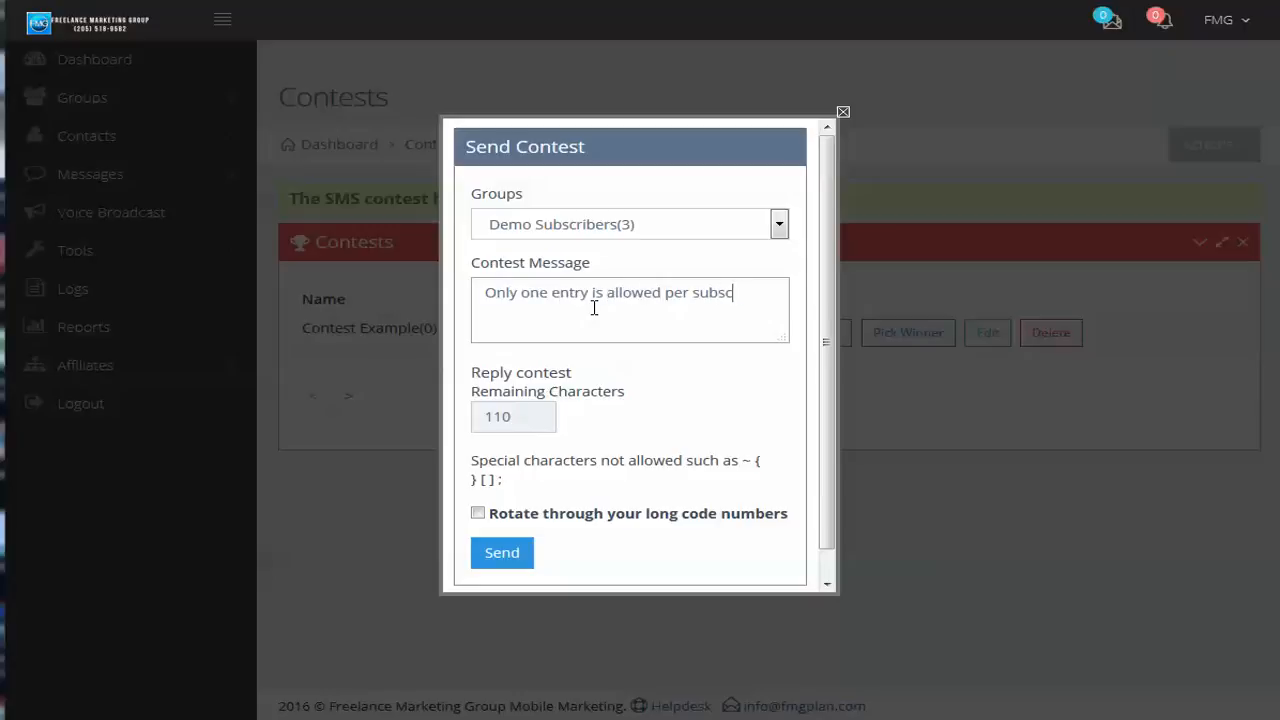
pyautogui.write('riber')
pyautogui.click(841, 112)
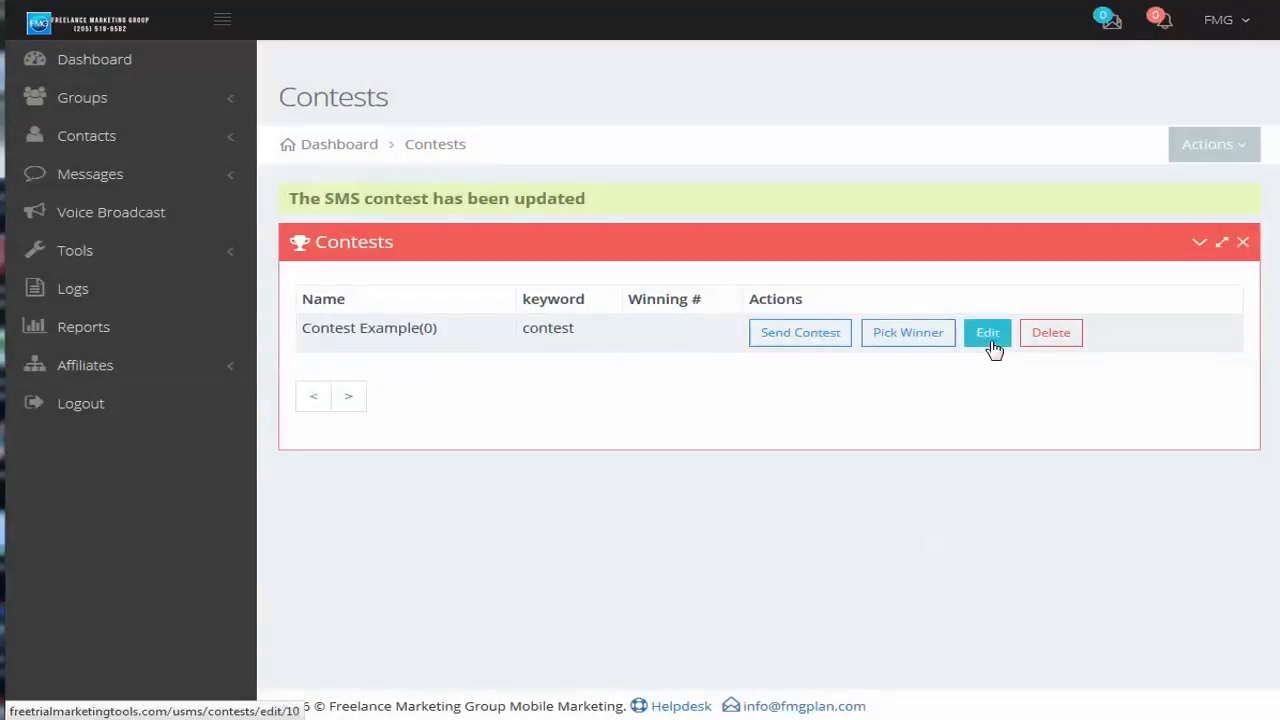
# Reopen Contest Example's edit form, return to the contest list, and try to pick a winner for the contest
pyautogui.click(991, 342)
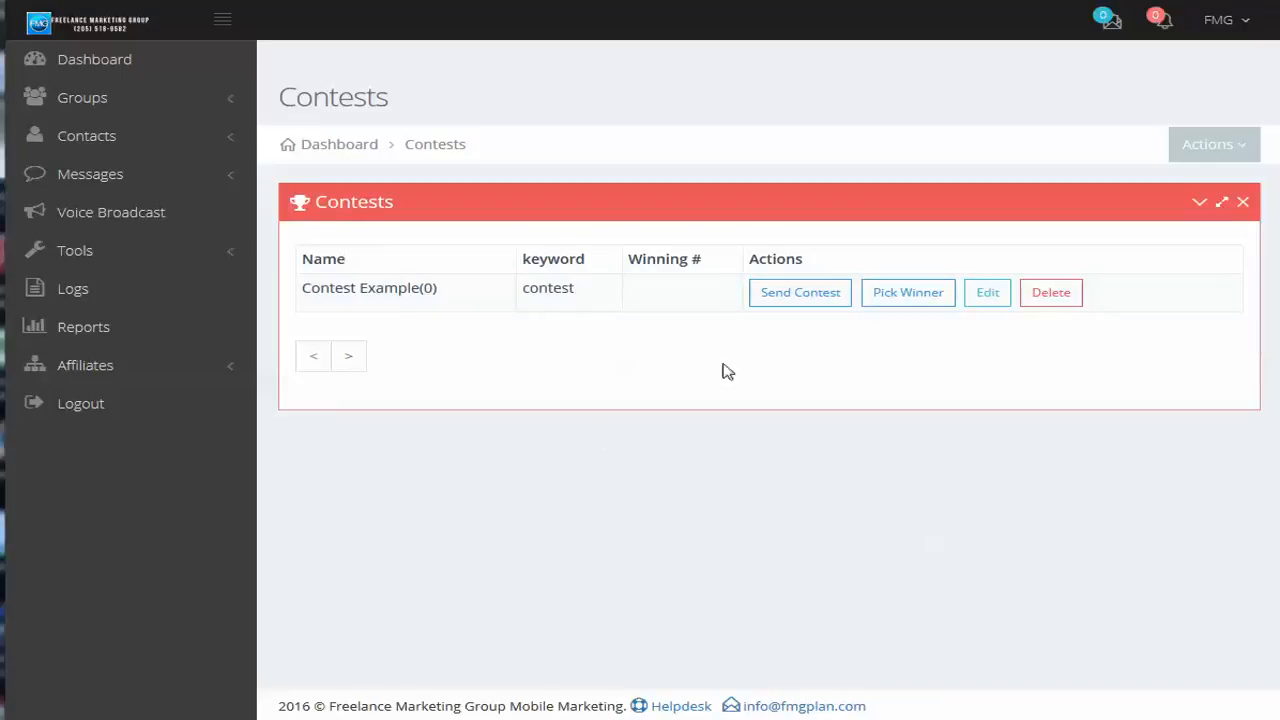
pyautogui.click(893, 302)
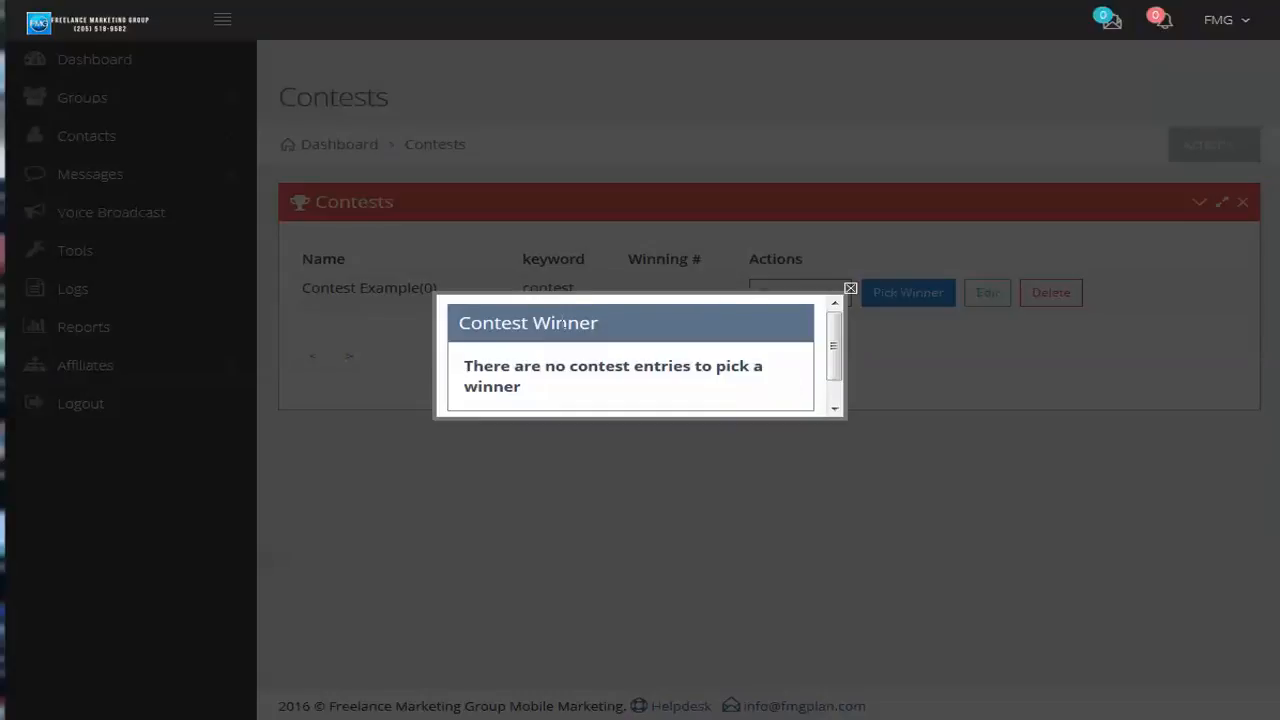
pyautogui.click(849, 291)
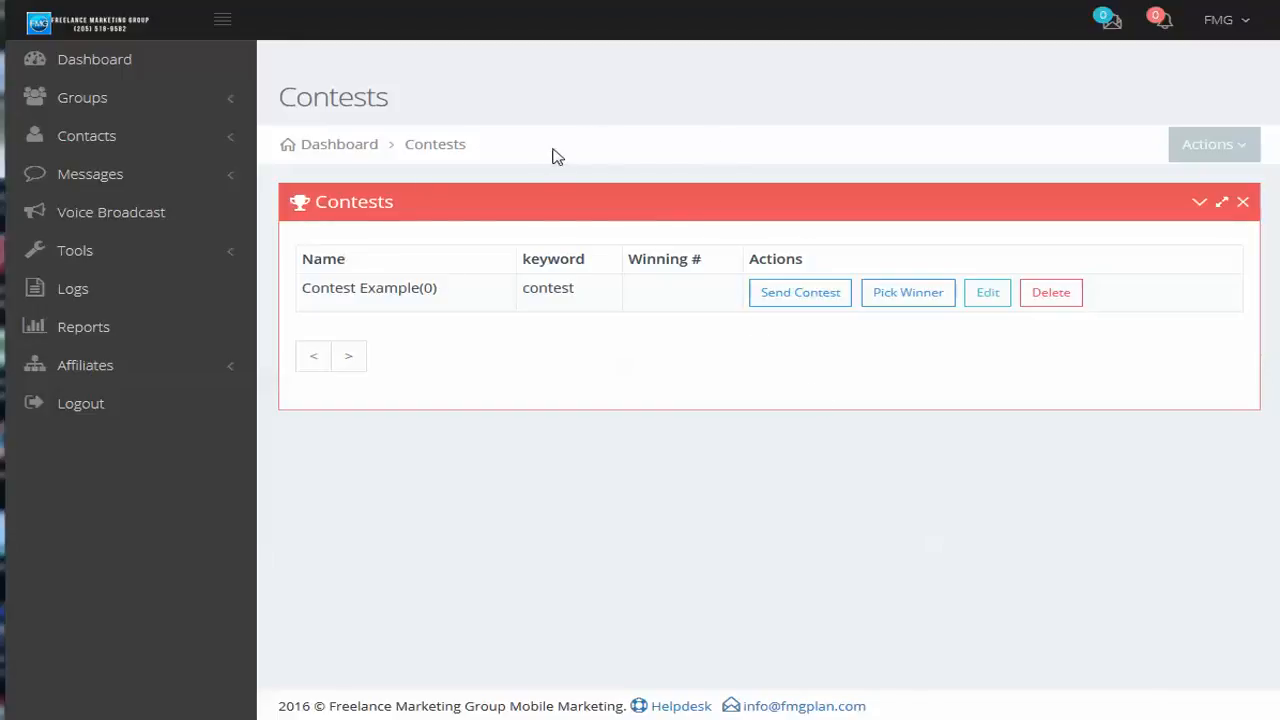
# Go to the SMS Loyalty Programs list and open the Complimentary Meal program for editing
pyautogui.click(101, 252)
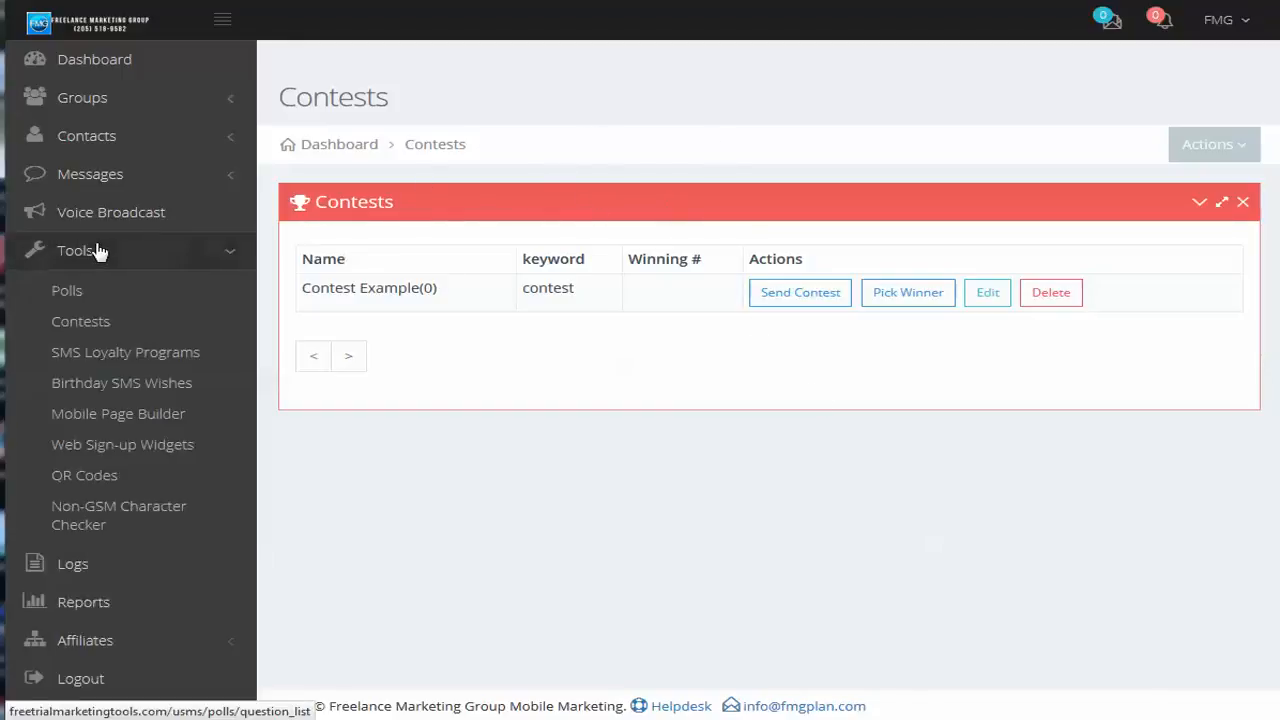
pyautogui.click(137, 362)
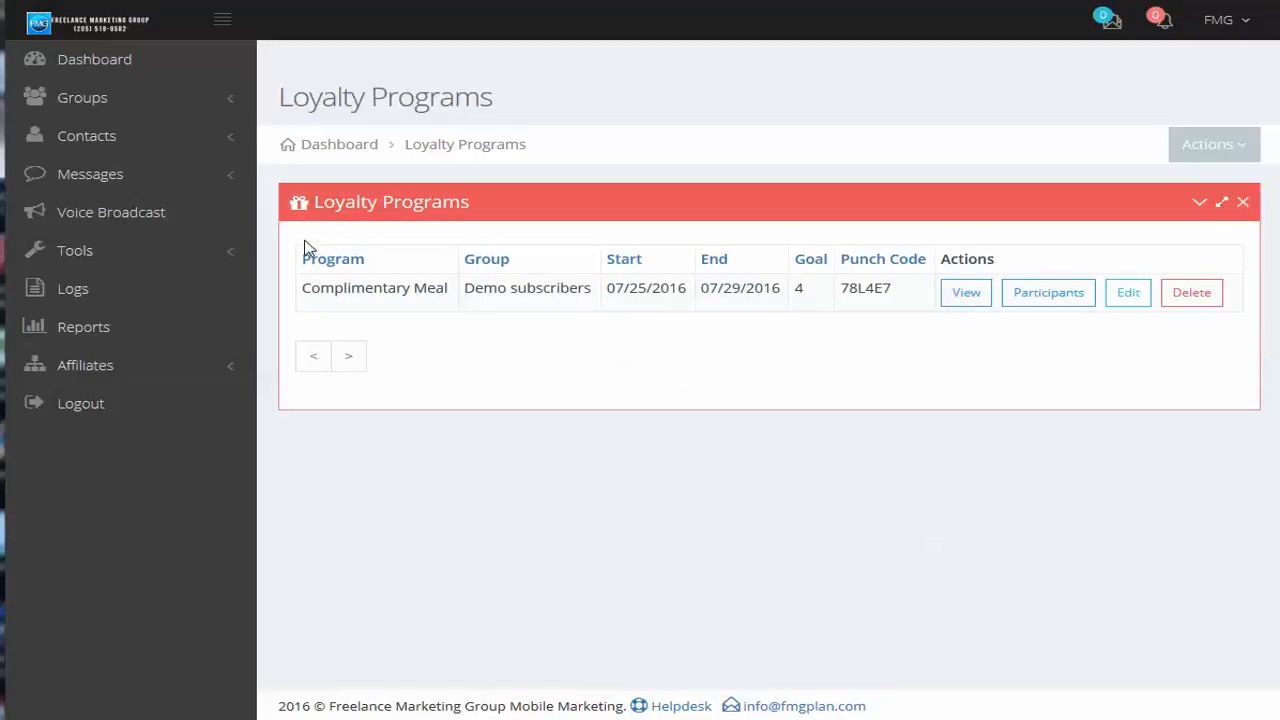
pyautogui.click(1128, 296)
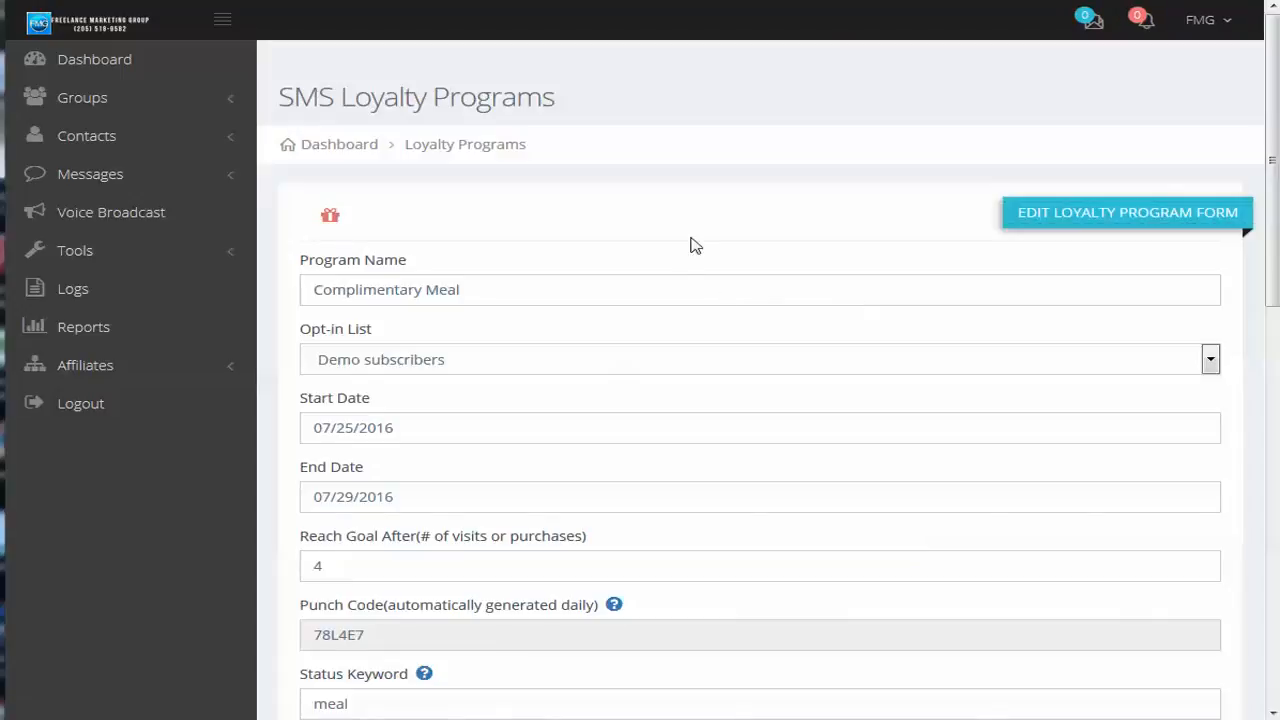
# Examine the Complimentary Meal program's dates, visit goal, punch code, status keyword with its help text, and Add Points message
pyautogui.scroll(-1, 603, 191)
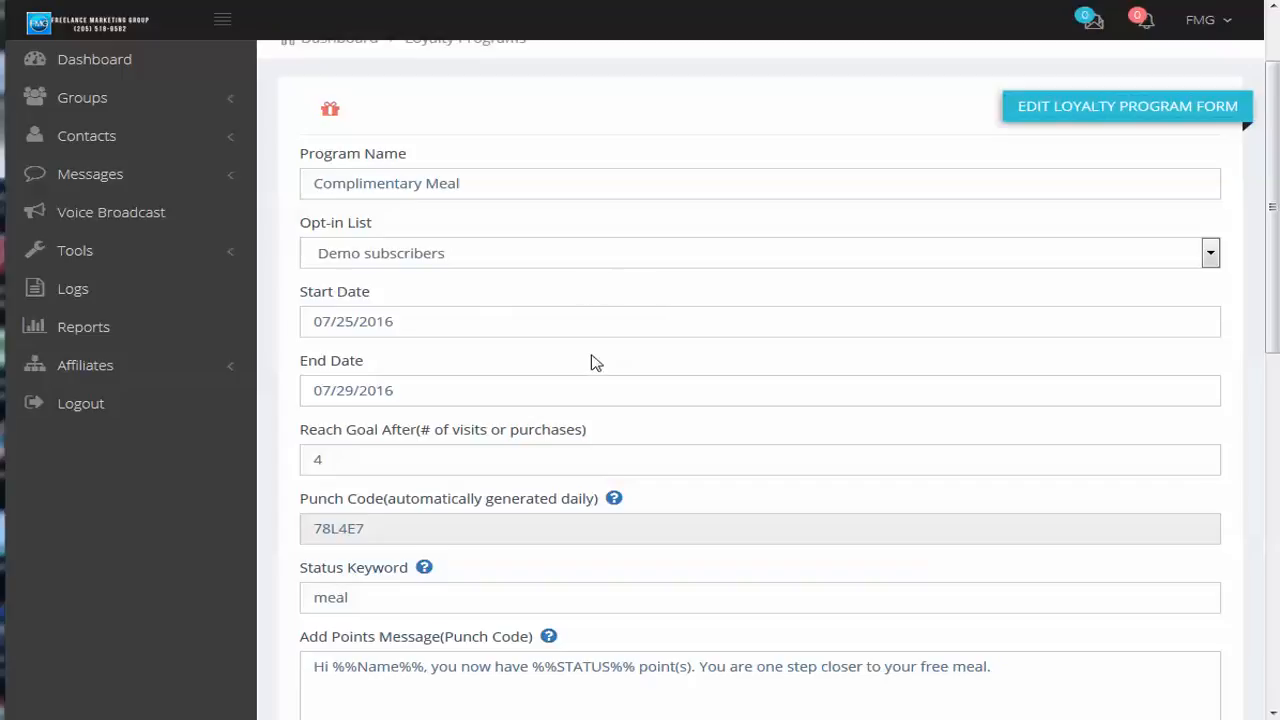
pyautogui.scroll(-1, 600, 470)
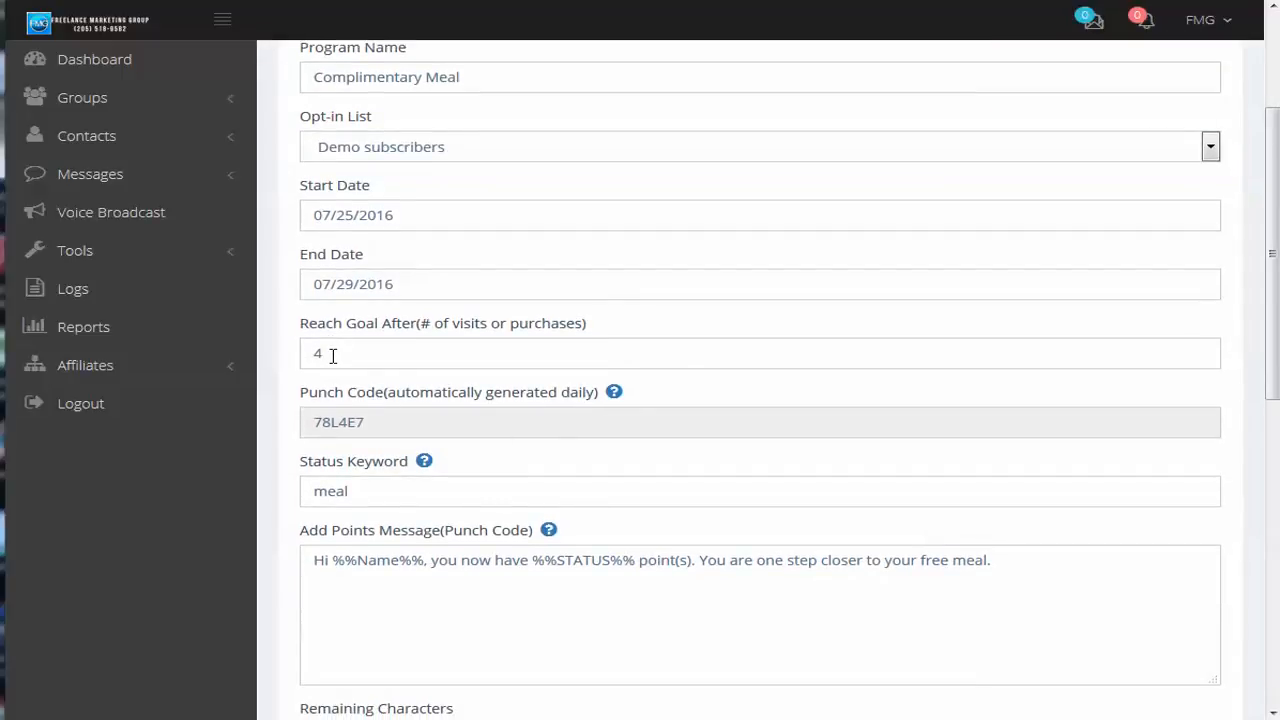
pyautogui.moveTo(614, 396)
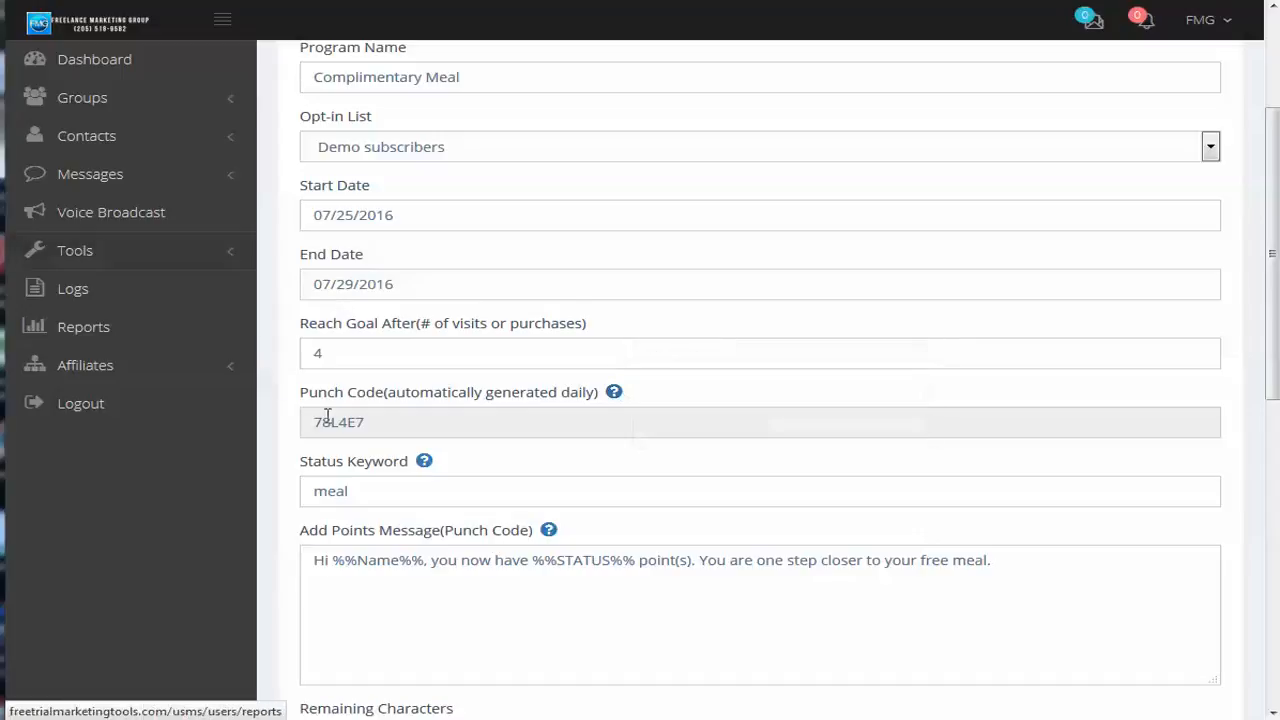
pyautogui.moveTo(366, 422); pyautogui.dragTo(268, 438)
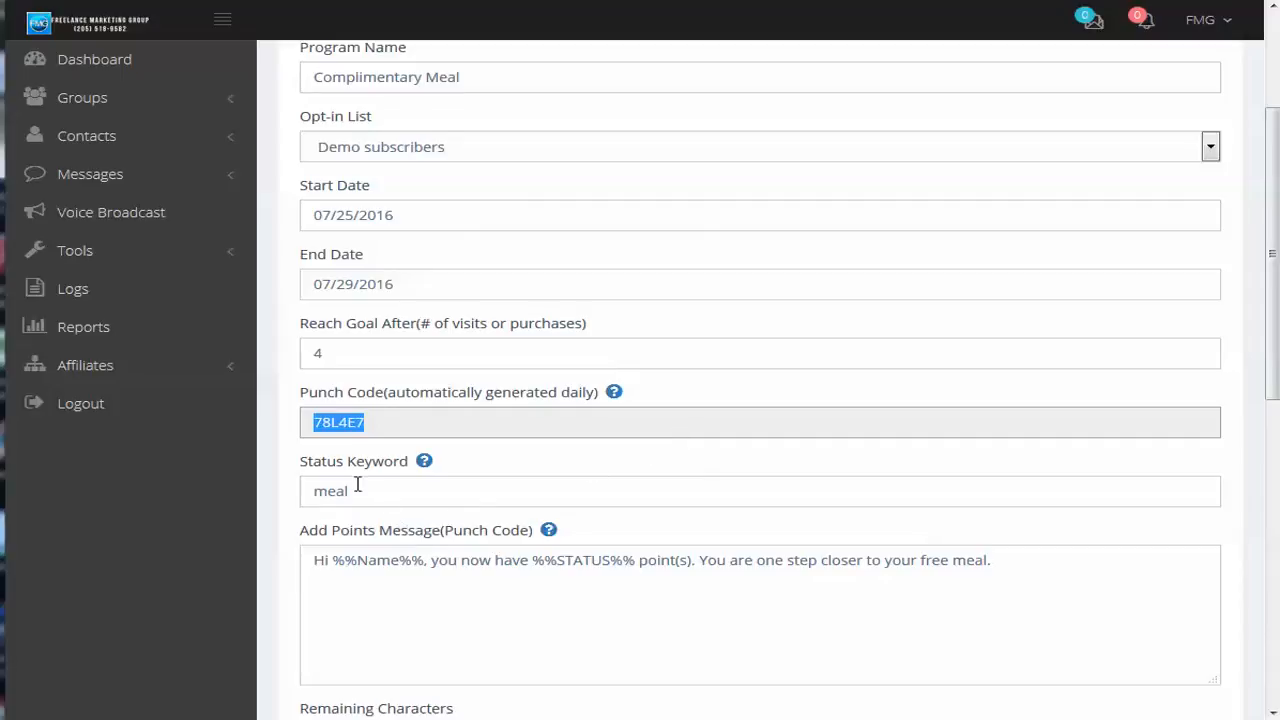
pyautogui.moveTo(424, 468)
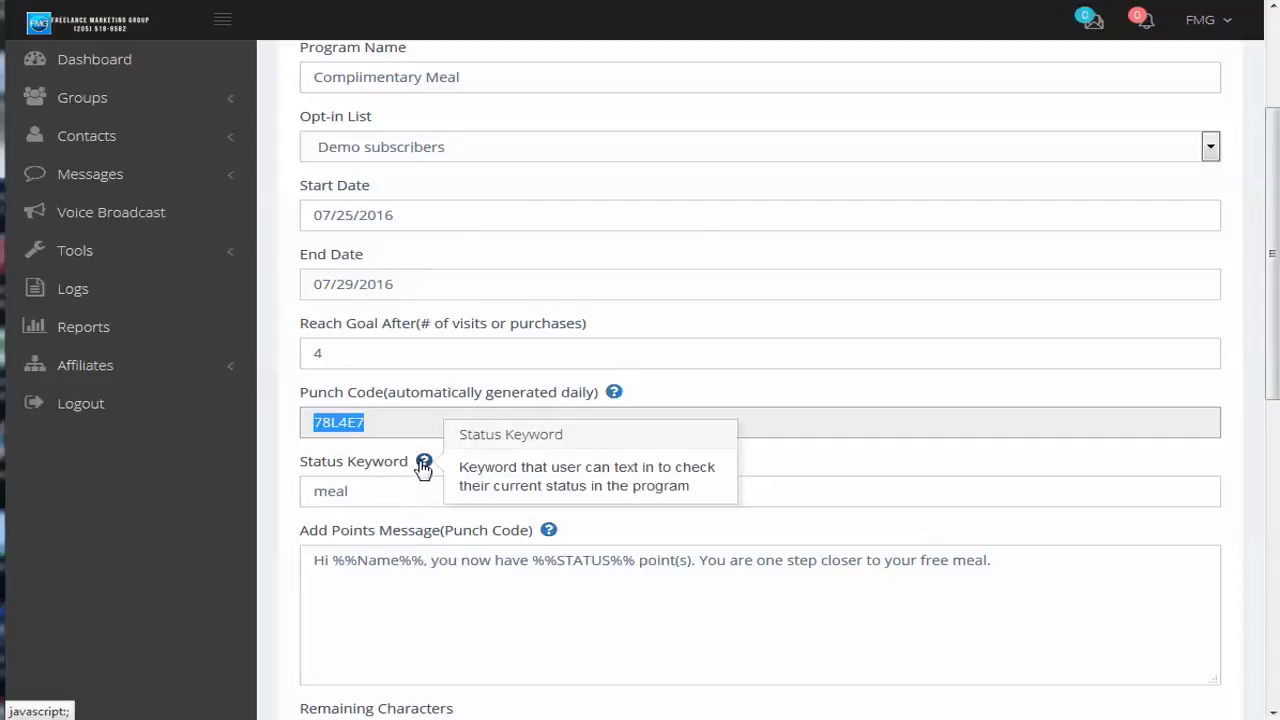
pyautogui.scroll(-2, 829, 551)
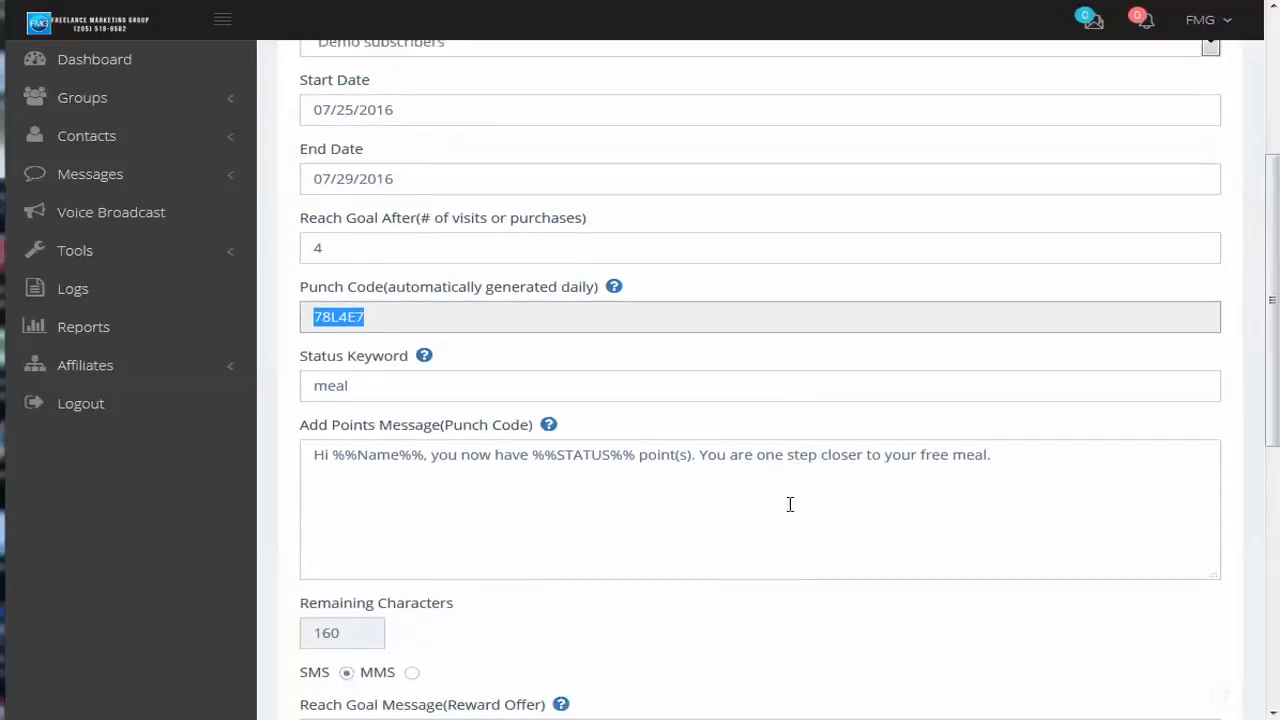
pyautogui.scroll(-2, 633, 484)
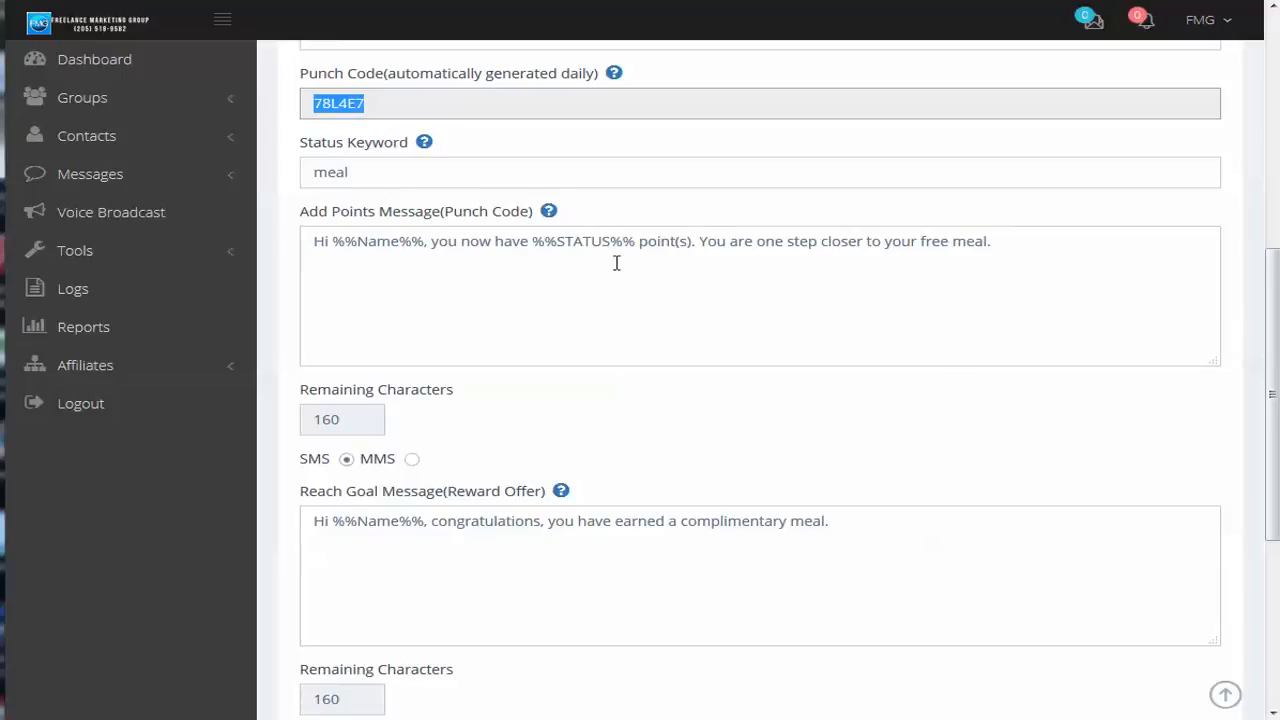
pyautogui.scroll(-3, 706, 351)
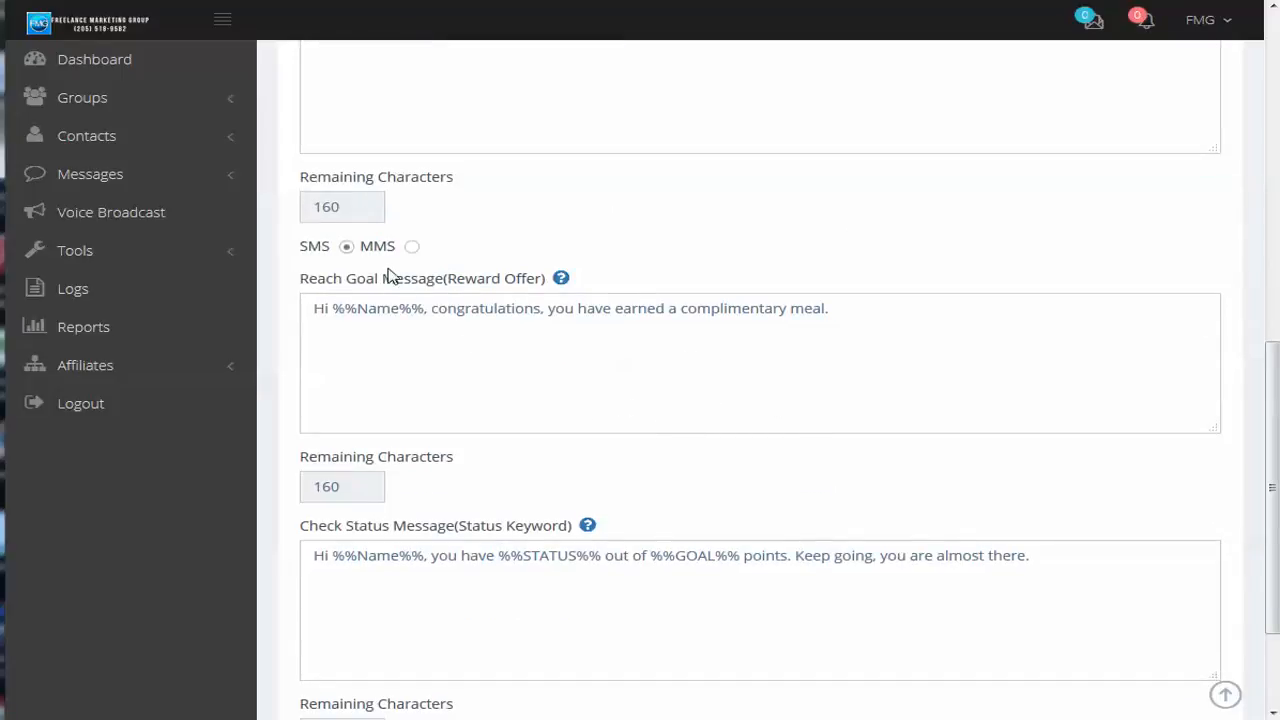
# Switch the Reach Goal message type to MMS and back to SMS, and review the Check Status message
pyautogui.click(411, 247)
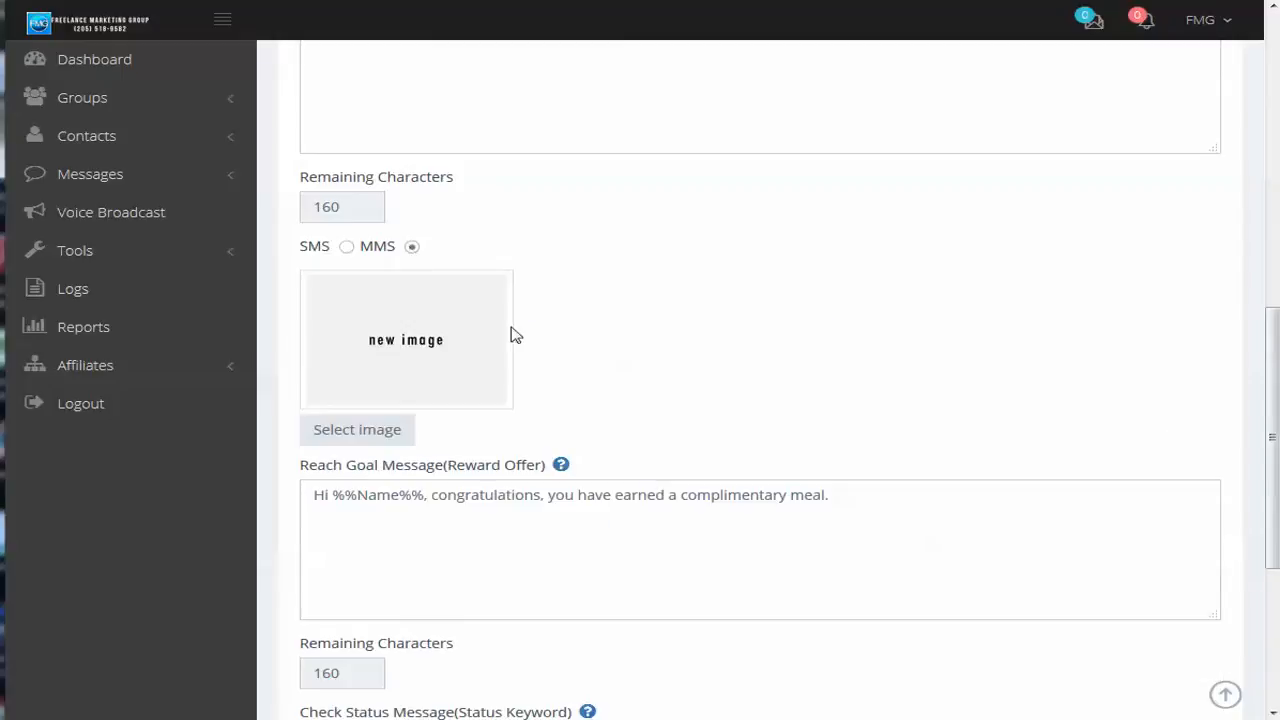
pyautogui.click(346, 247)
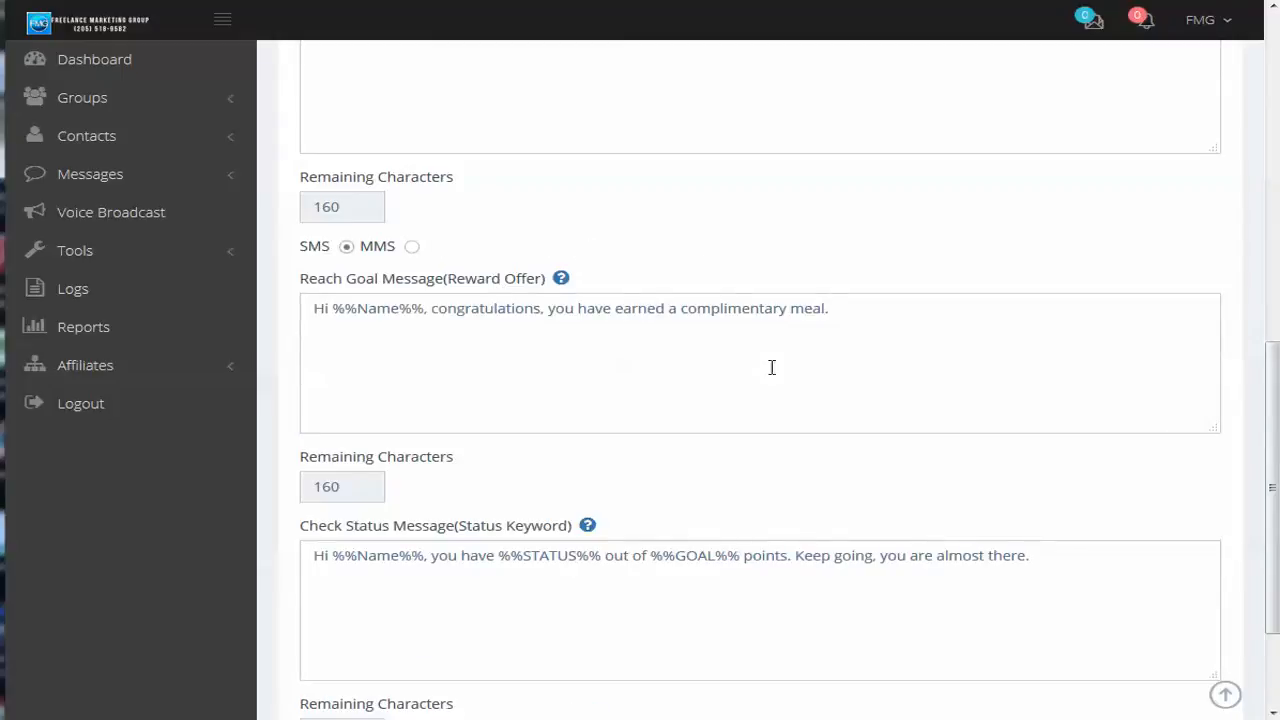
pyautogui.scroll(-3, 694, 523)
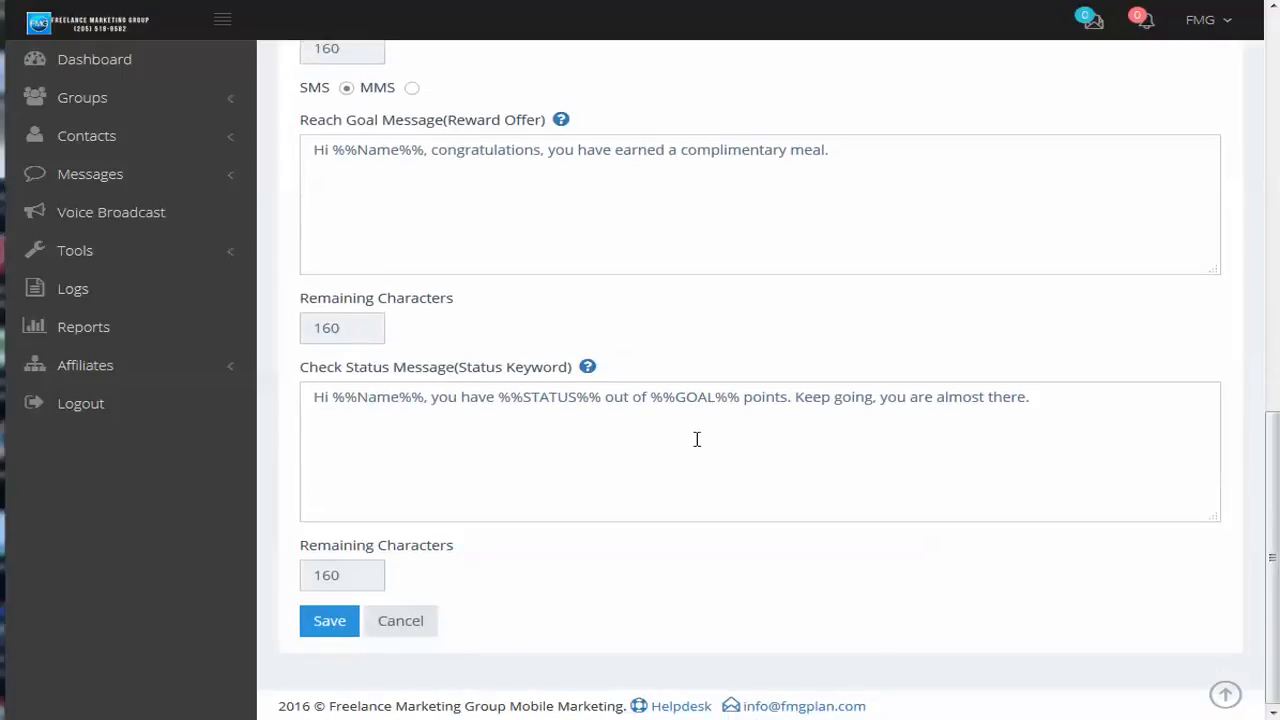
pyautogui.scroll(5, 774, 469)
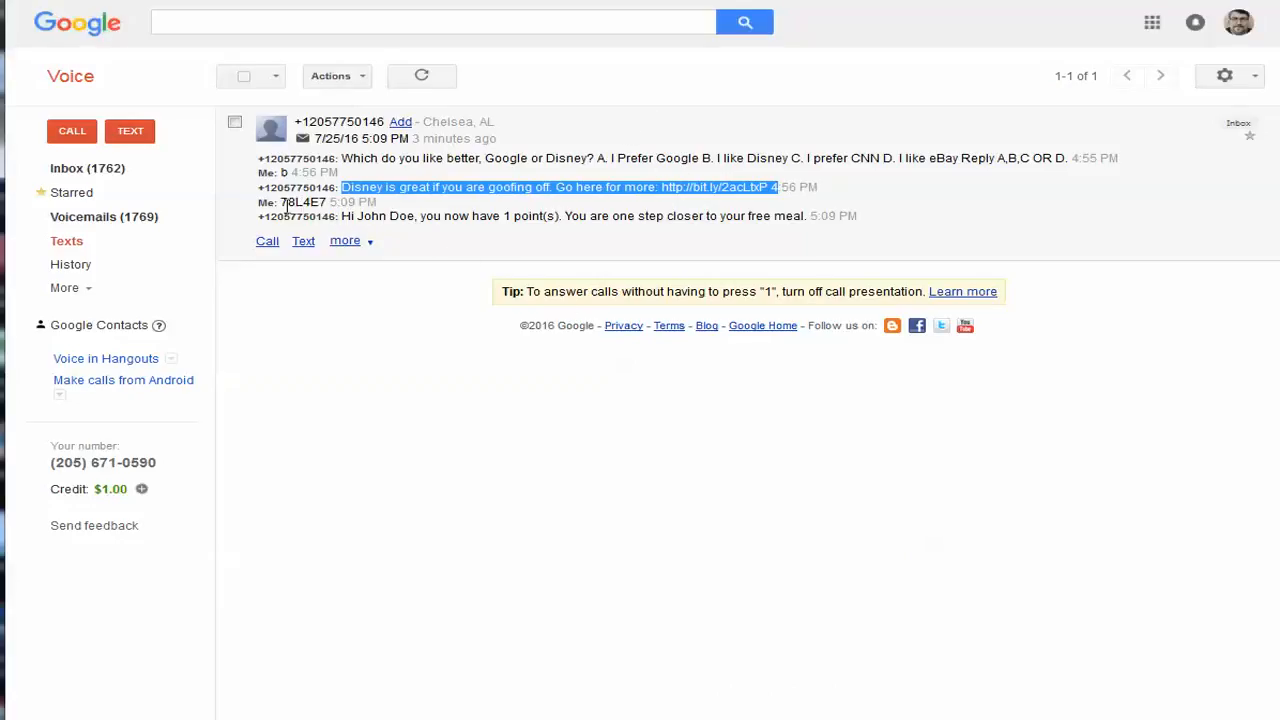
# In Google Voice, highlight the punch code reply, text the status keyword "meal" to the loyalty program's number, and refresh the conversation
pyautogui.moveTo(280, 203); pyautogui.dragTo(322, 202)
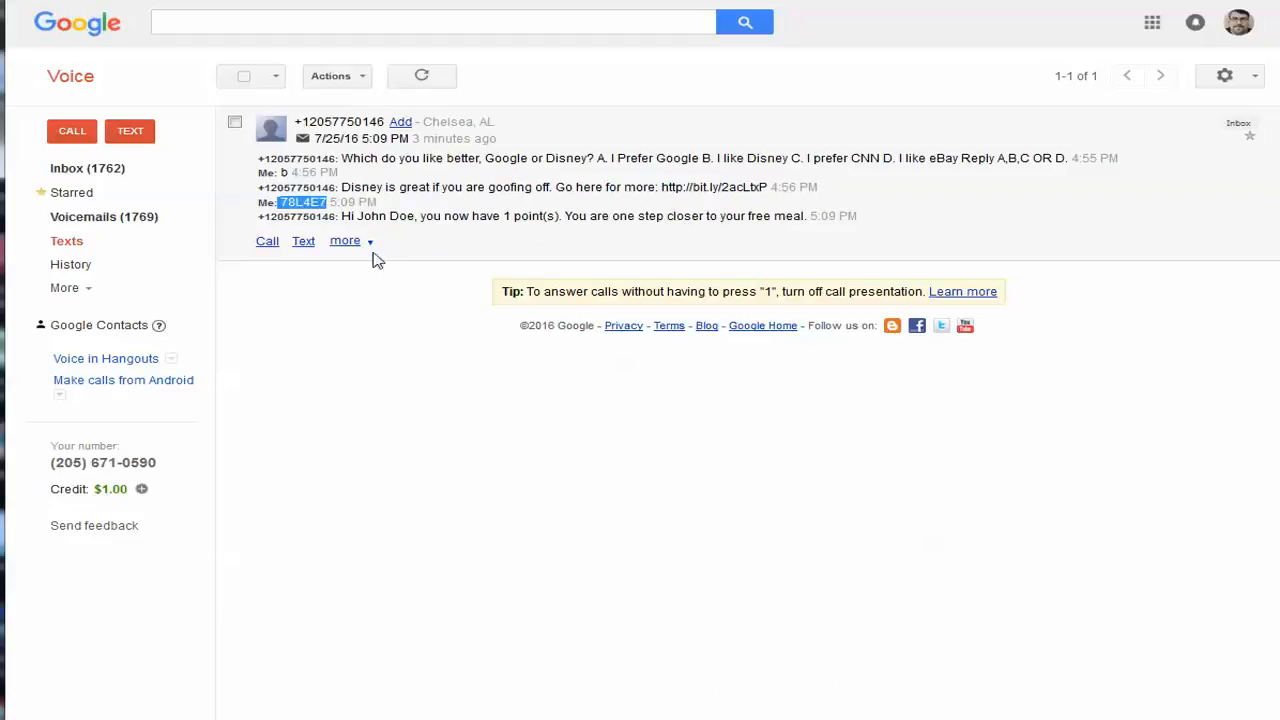
pyautogui.click(306, 243)
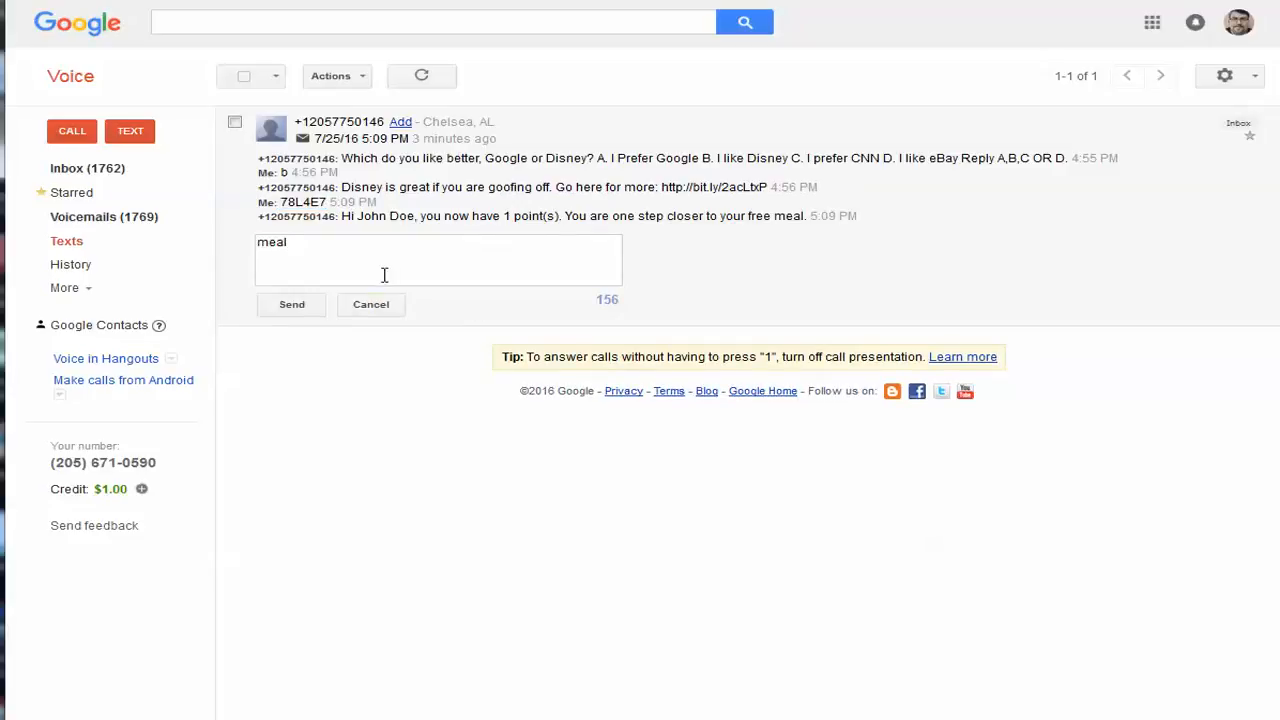
pyautogui.write('meal')
pyautogui.click(285, 305)
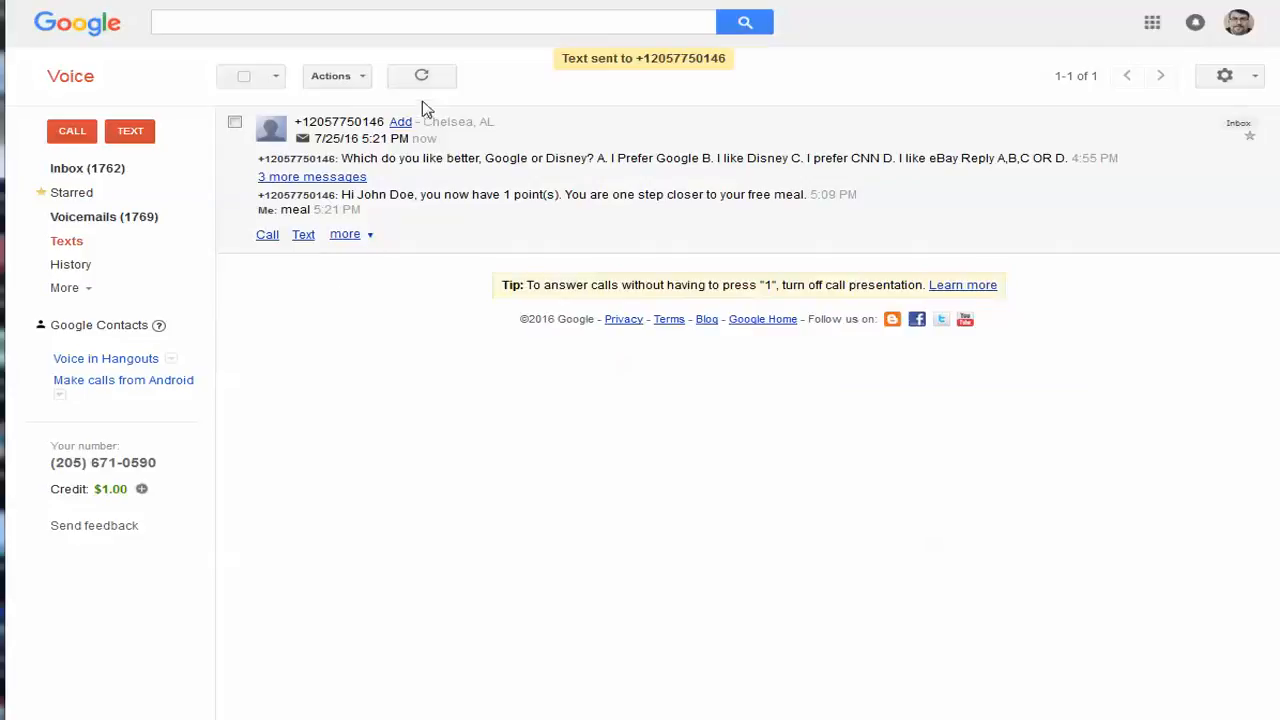
pyautogui.click(421, 77)
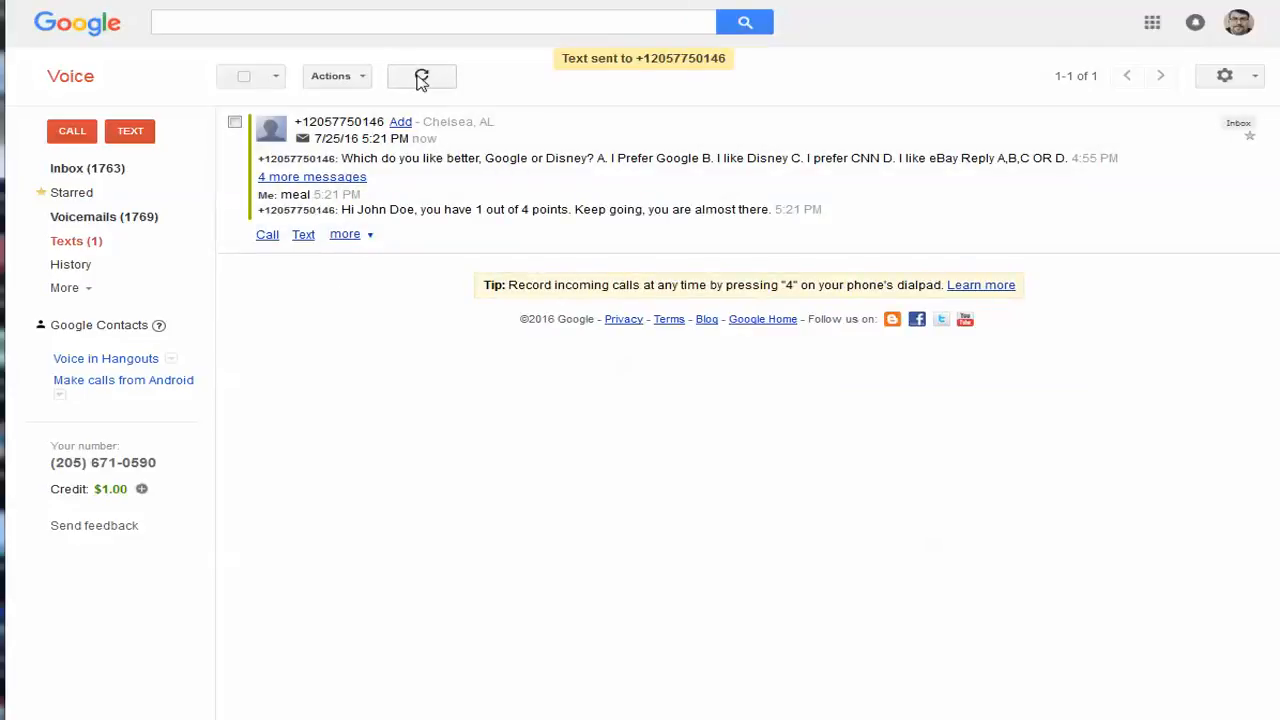
pyautogui.click(421, 77)
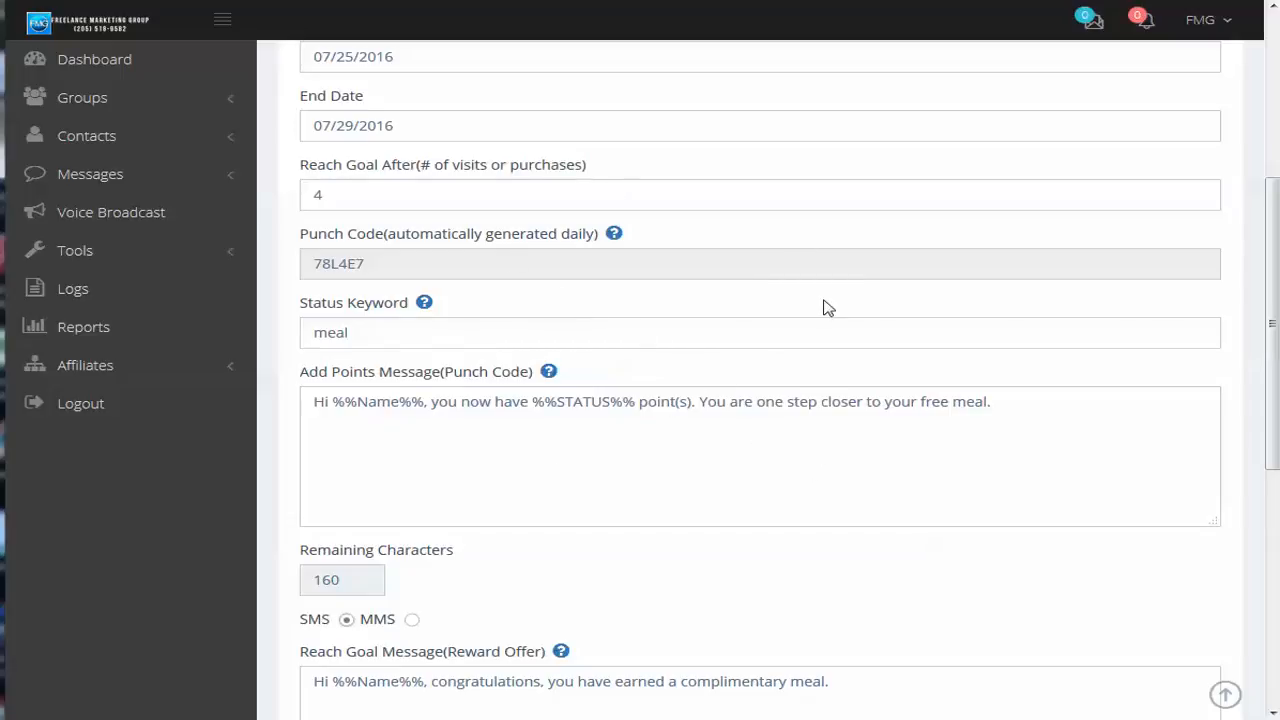
# Back in the SMS marketing platform, review the Complimentary Meal form's program settings, Add Points message and Reach Goal message again
pyautogui.scroll(-3, 890, 363)
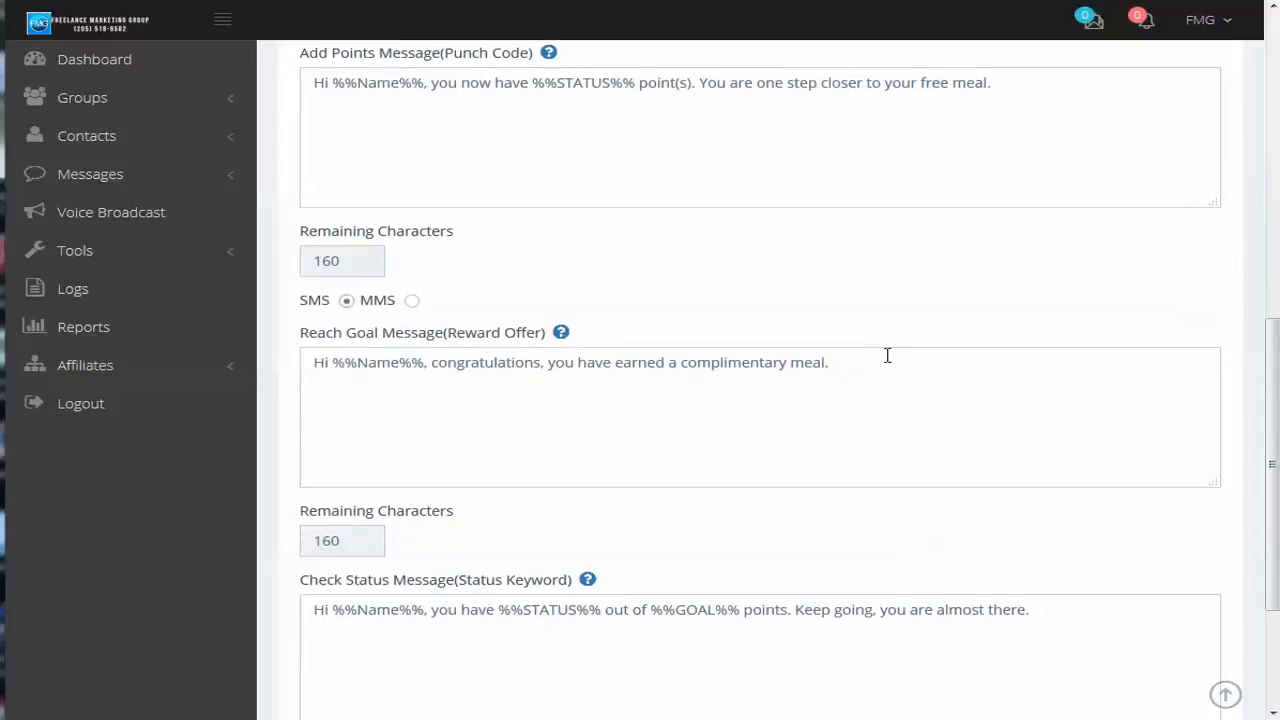
pyautogui.scroll(5, 887, 355)
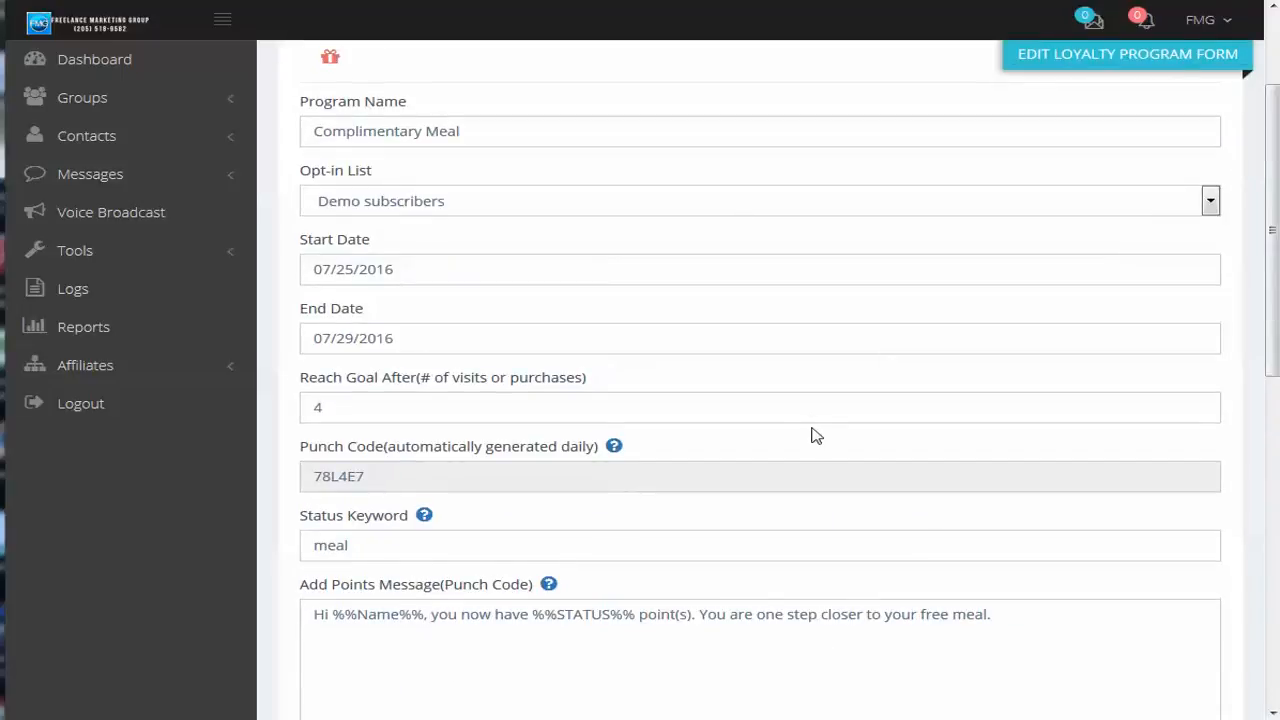
pyautogui.scroll(2, 815, 435)
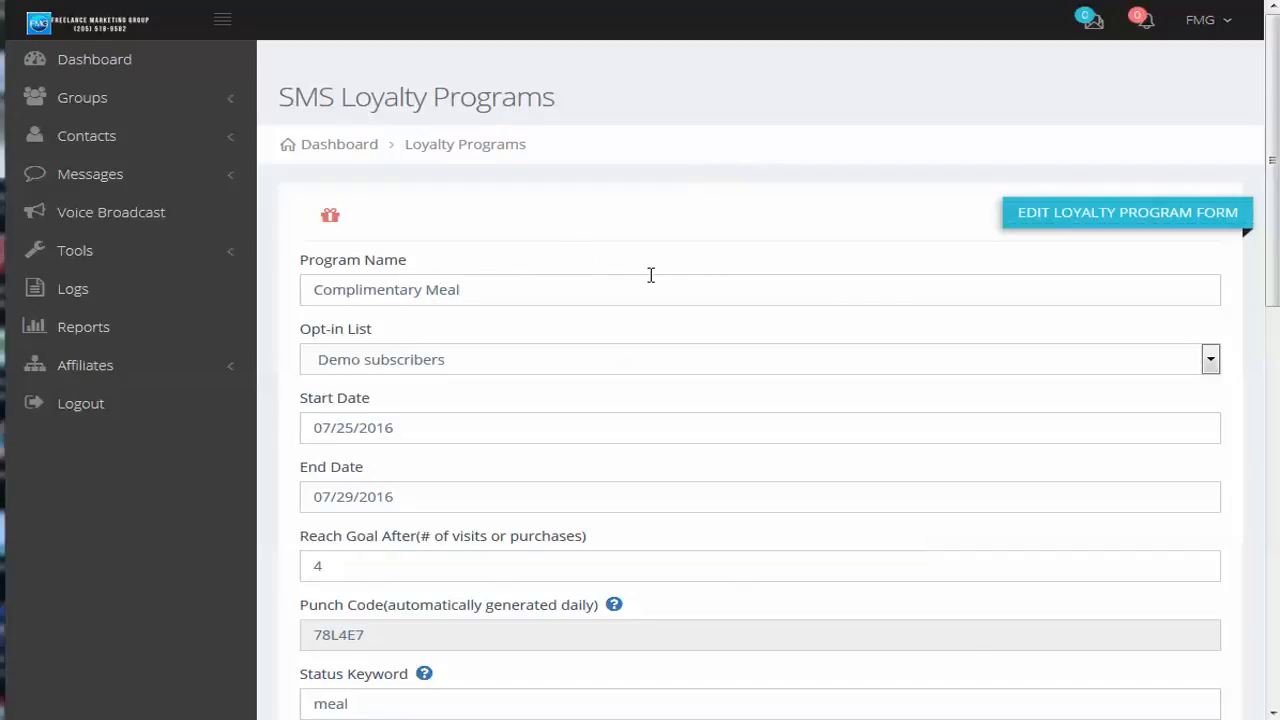
pyautogui.scroll(-3, 883, 440)
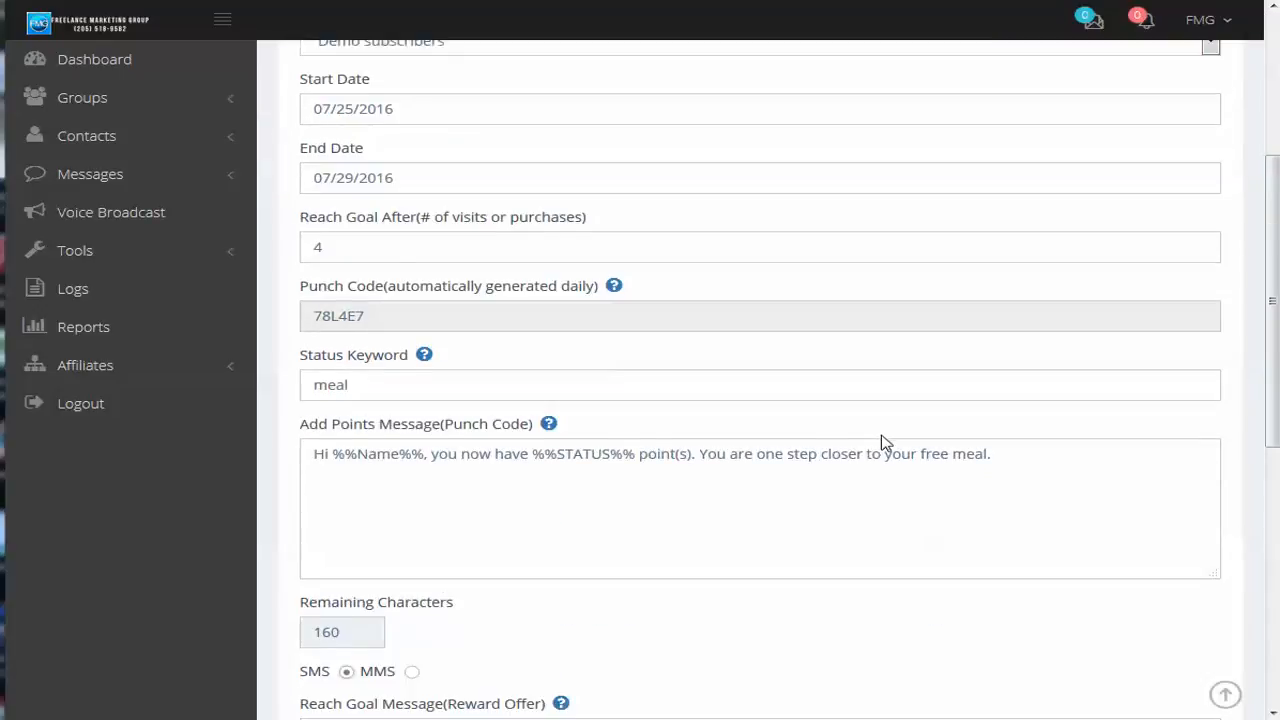
pyautogui.scroll(-2, 883, 440)
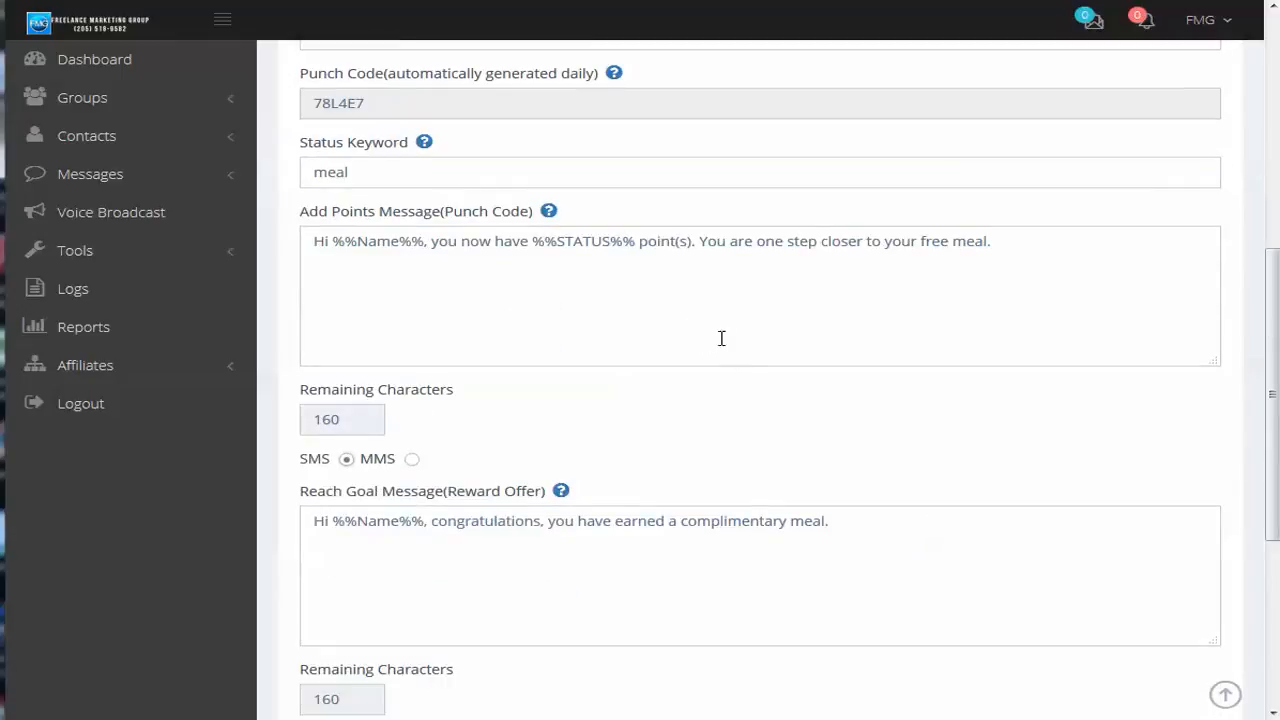
# Return to the SMS Loyalty Programs list and examine the Complimentary Meal program's participants and their punches, closing the participant list after each look
pyautogui.scroll(5, 752, 345)
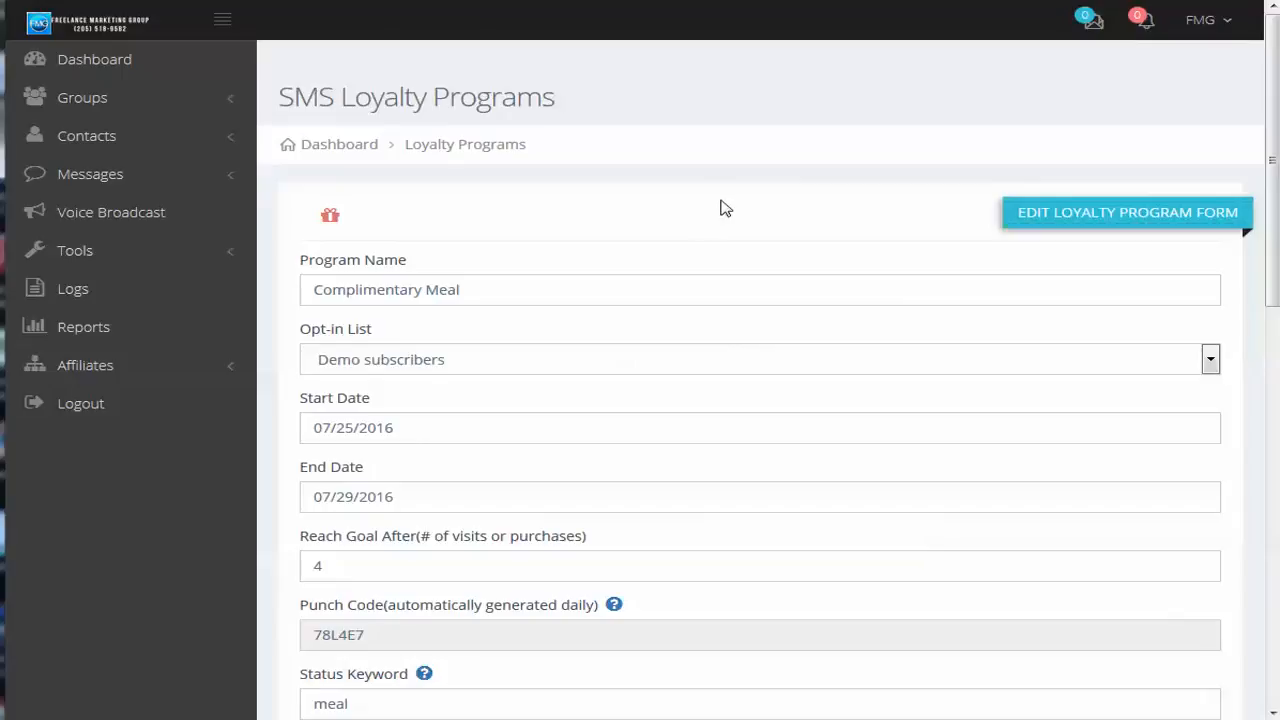
pyautogui.click(106, 250)
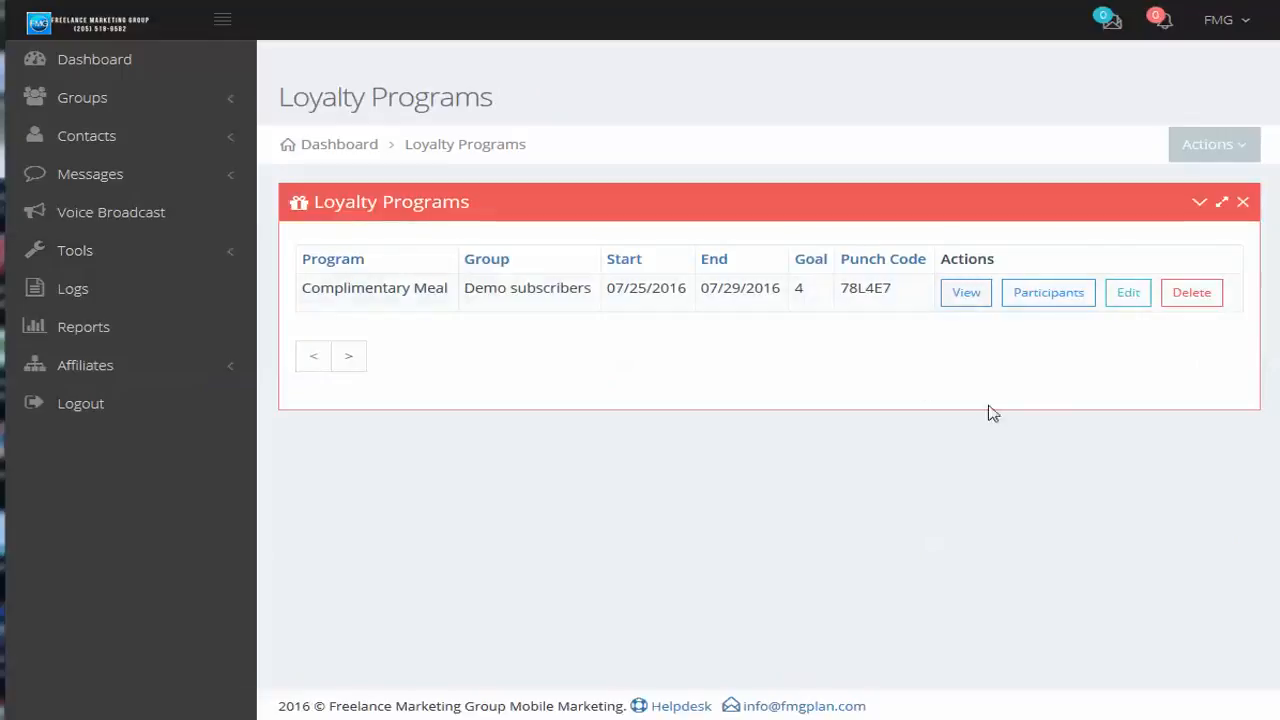
pyautogui.click(1045, 293)
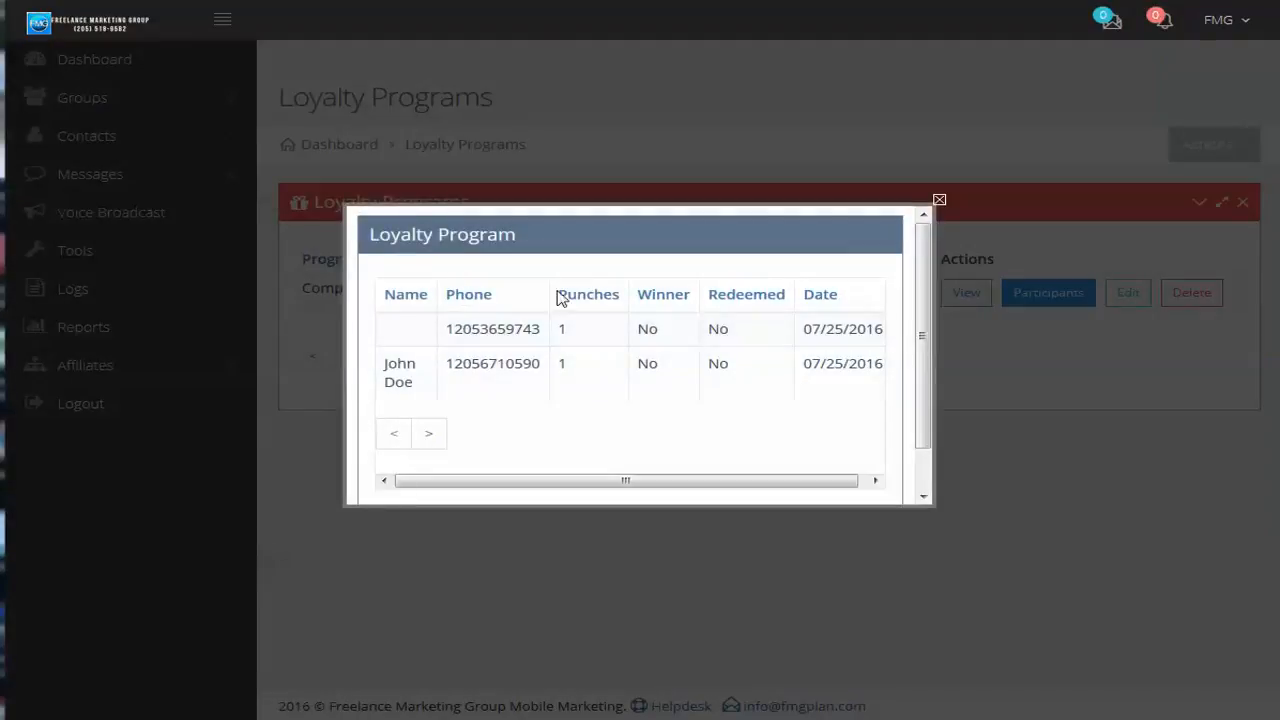
pyautogui.click(939, 200)
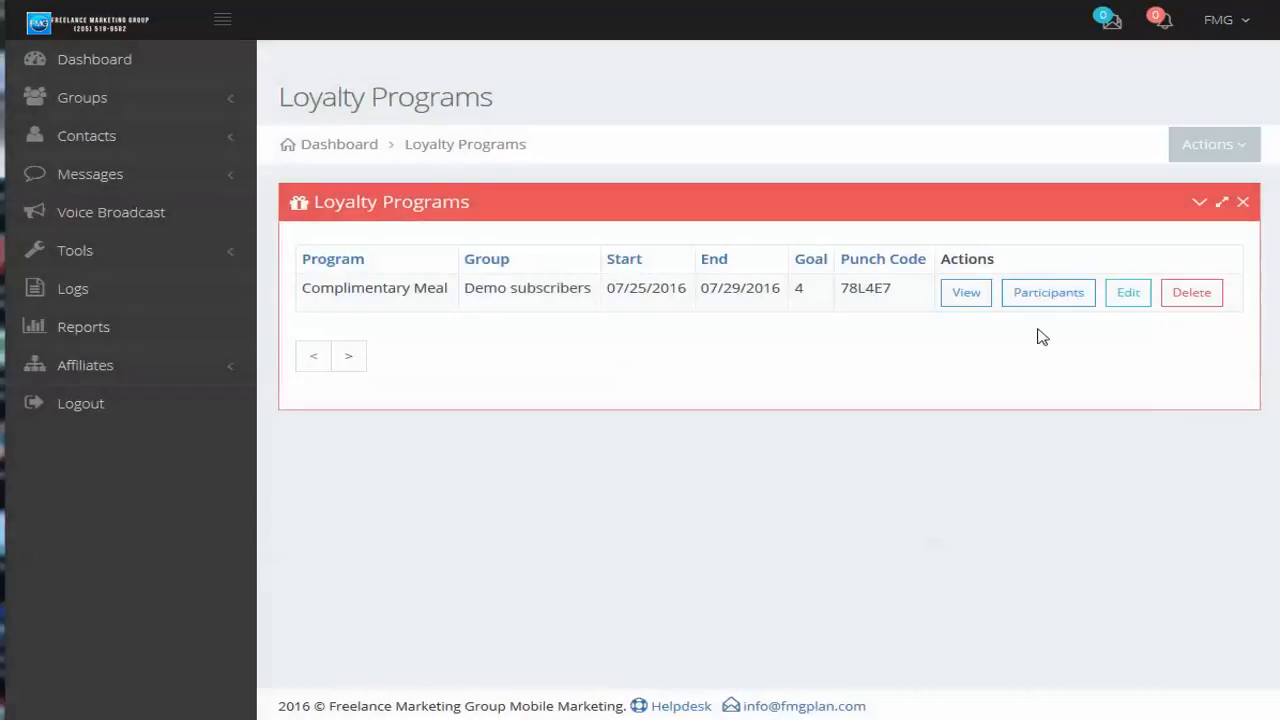
pyautogui.click(1048, 292)
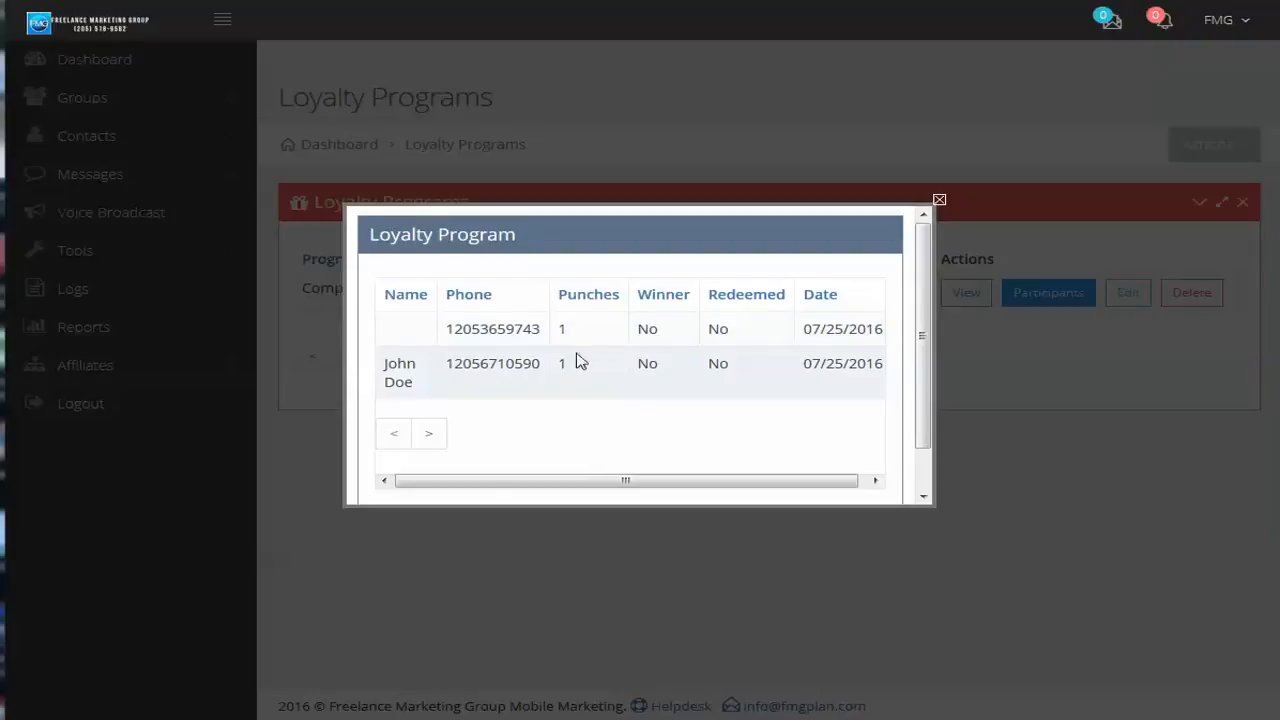
pyautogui.click(939, 202)
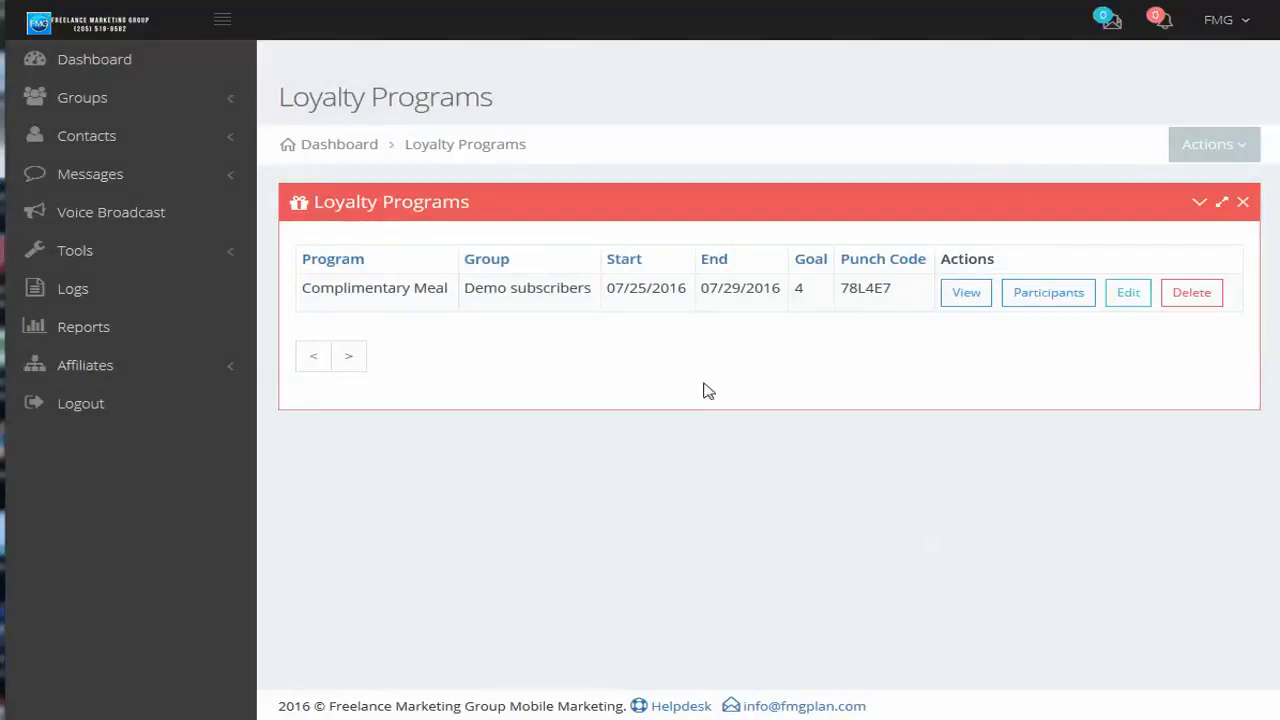
# View the Birthday SMS Wishes list, and open the account settings at the Birthday Capture option
pyautogui.click(88, 256)
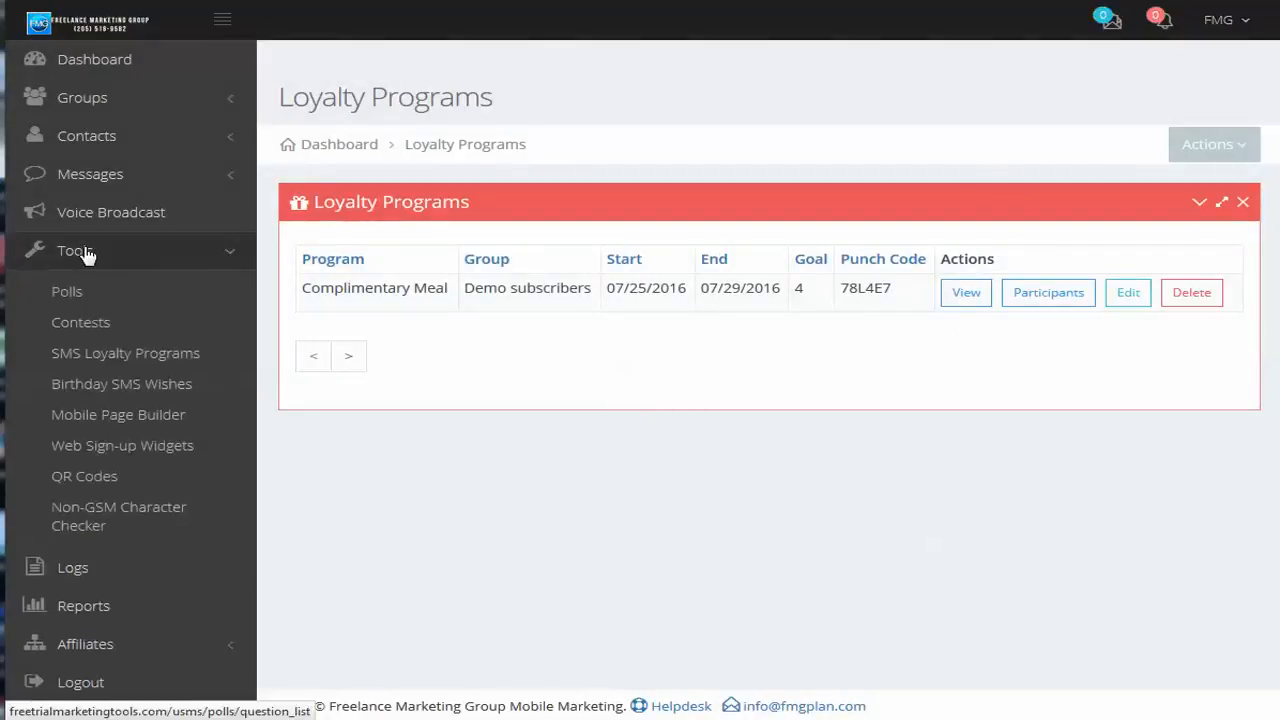
pyautogui.click(100, 392)
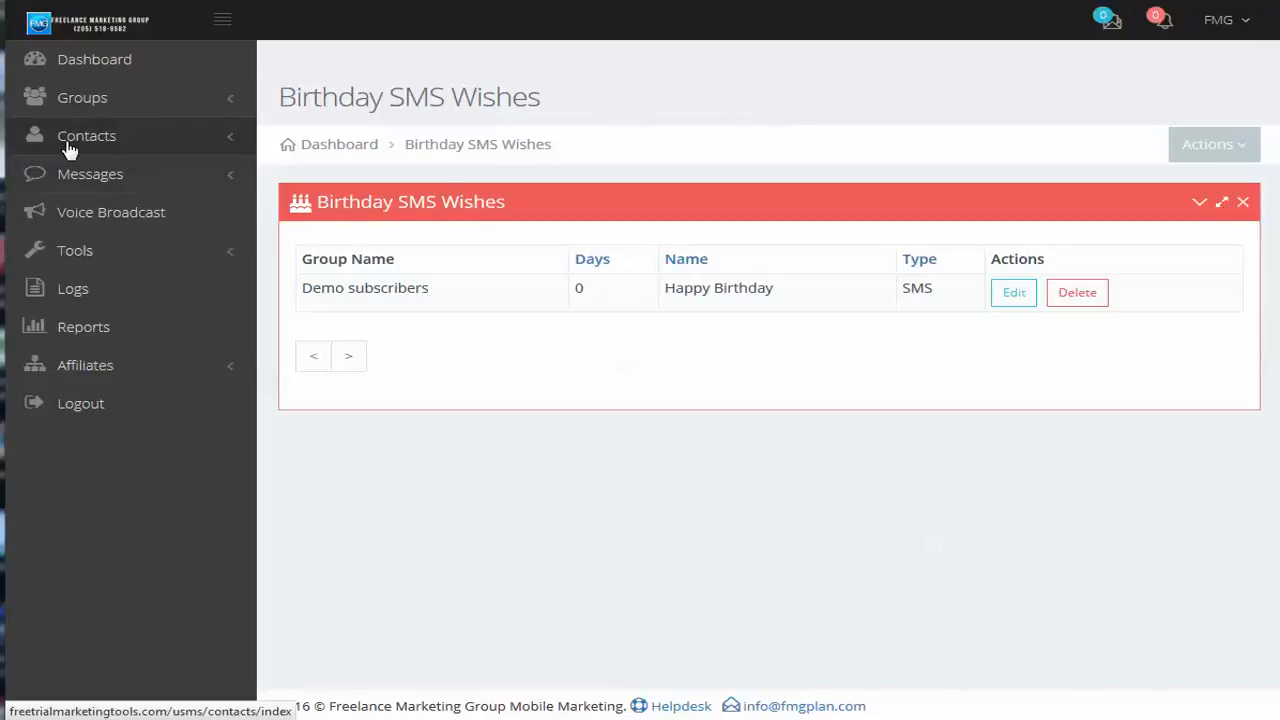
pyautogui.click(1248, 24)
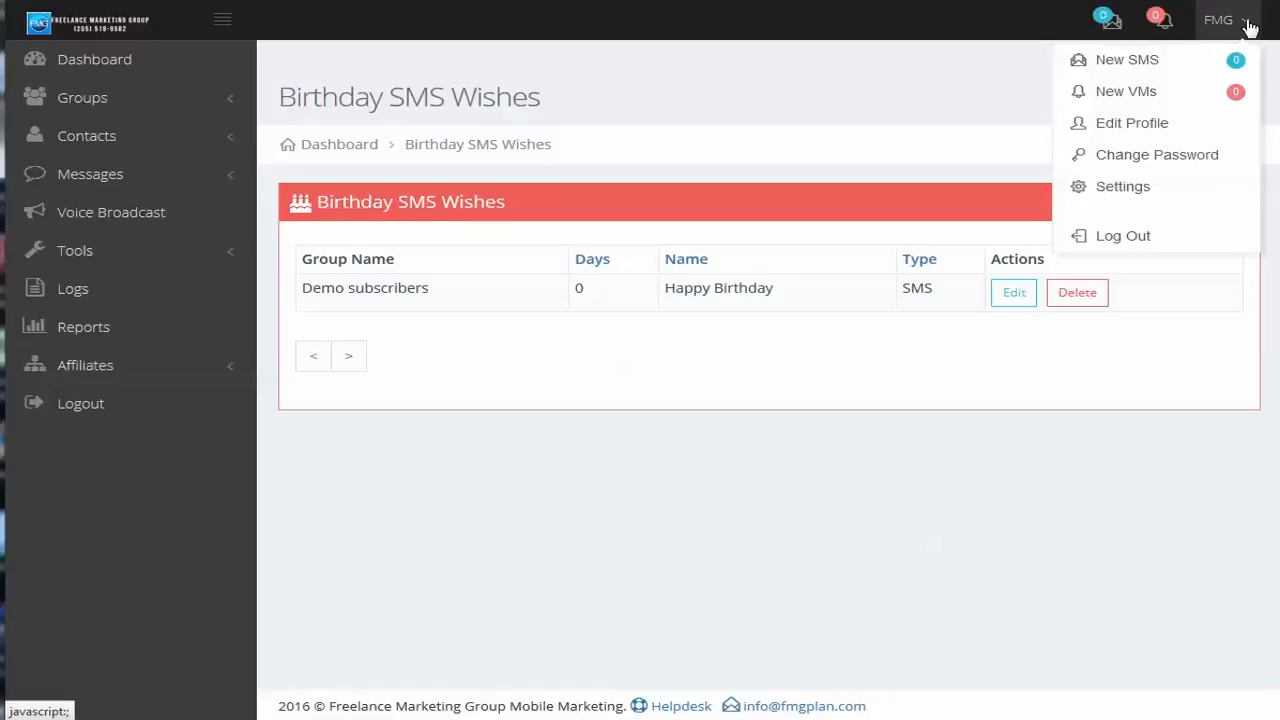
pyautogui.click(527, 64)
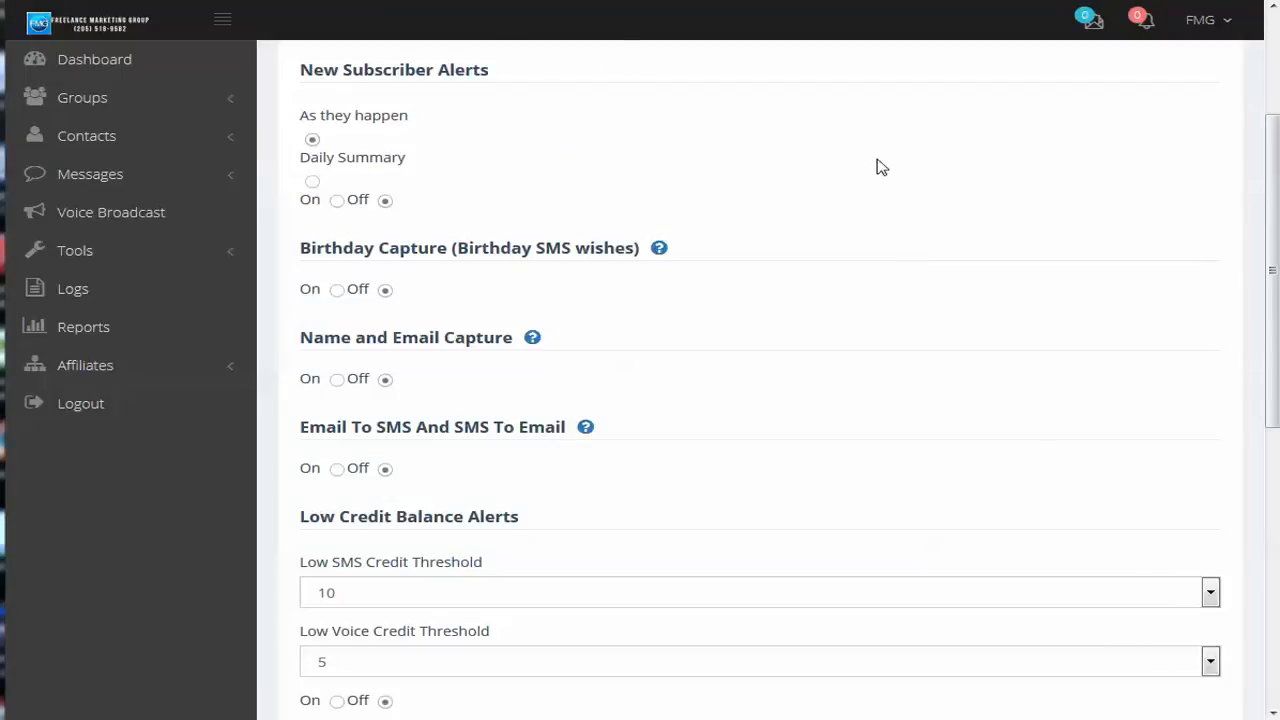
pyautogui.click(1226, 24)
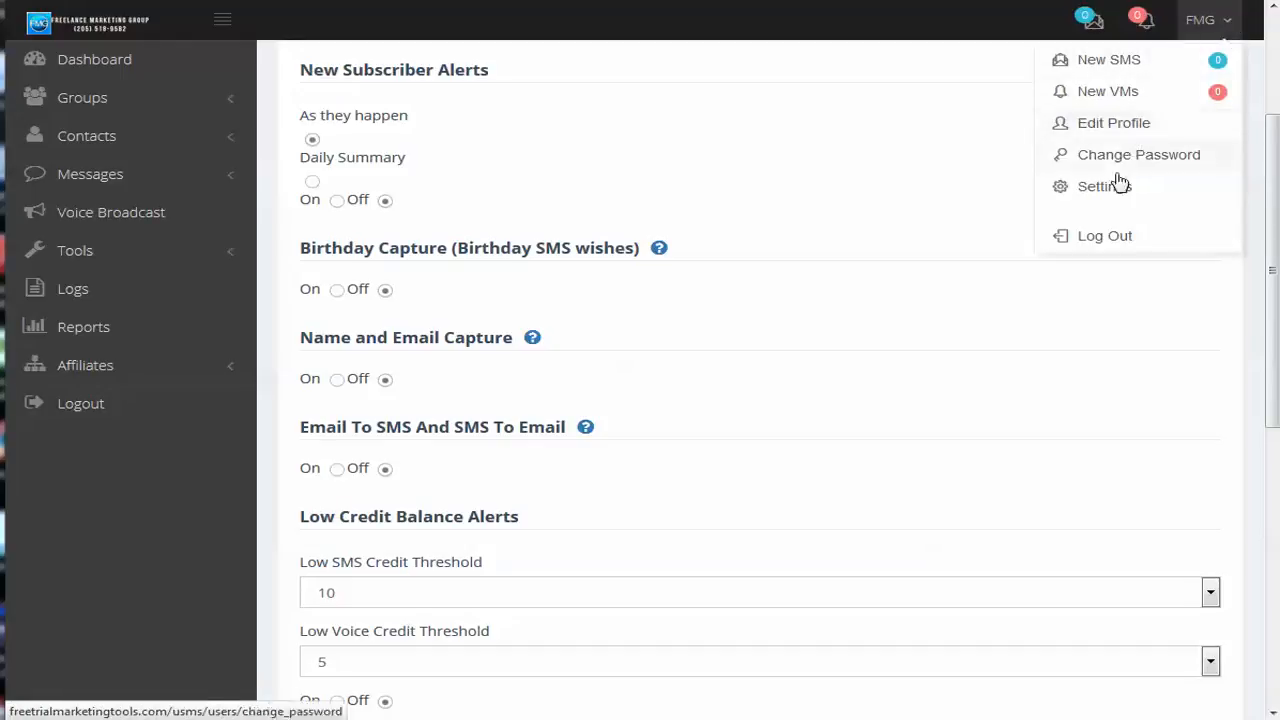
pyautogui.click(755, 155)
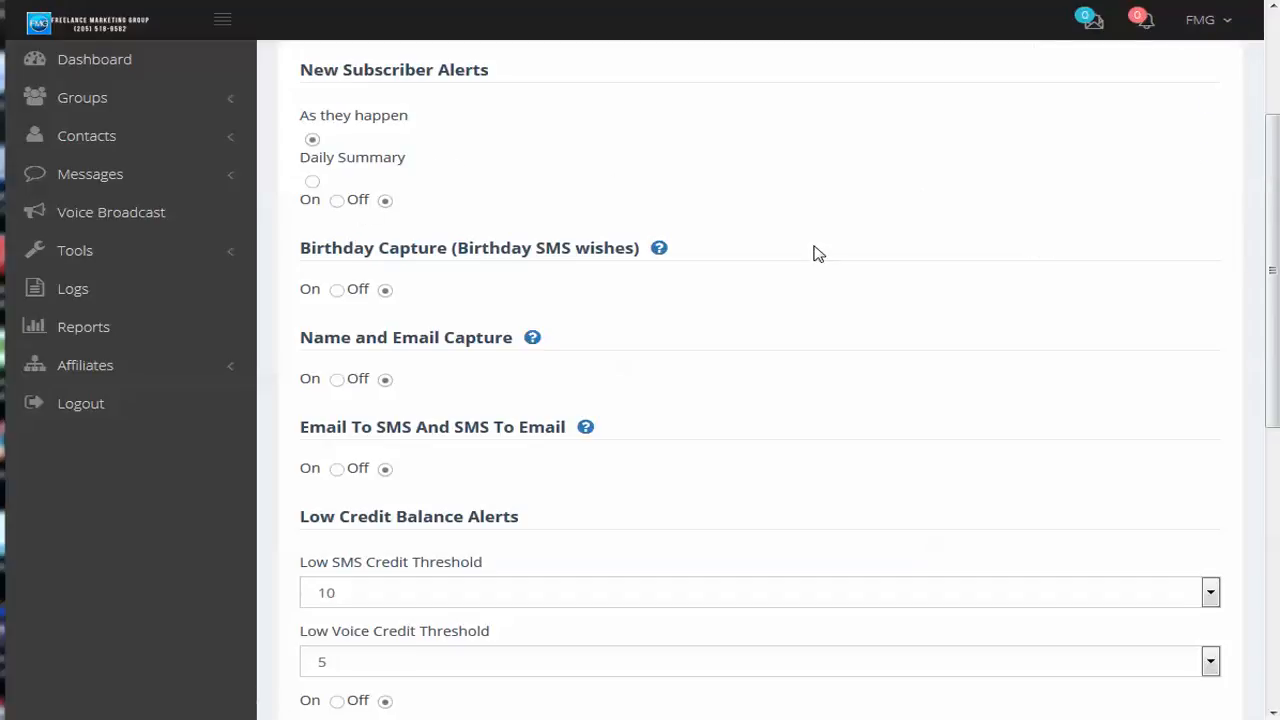
# Check the help for Birthday Capture and Name and Email Capture, and switch Birthday Capture on and back off
pyautogui.moveTo(659, 252)
pyautogui.moveTo(534, 344)
pyautogui.rightClick(493, 436)
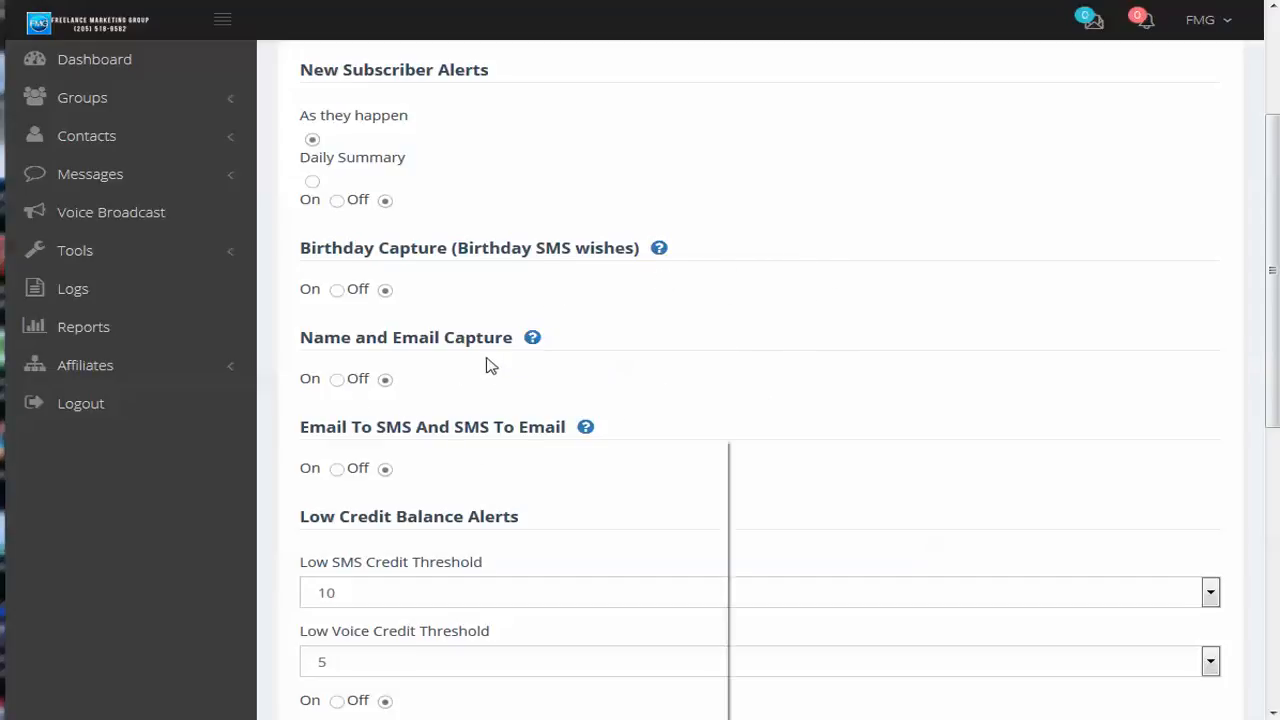
pyautogui.click(463, 397)
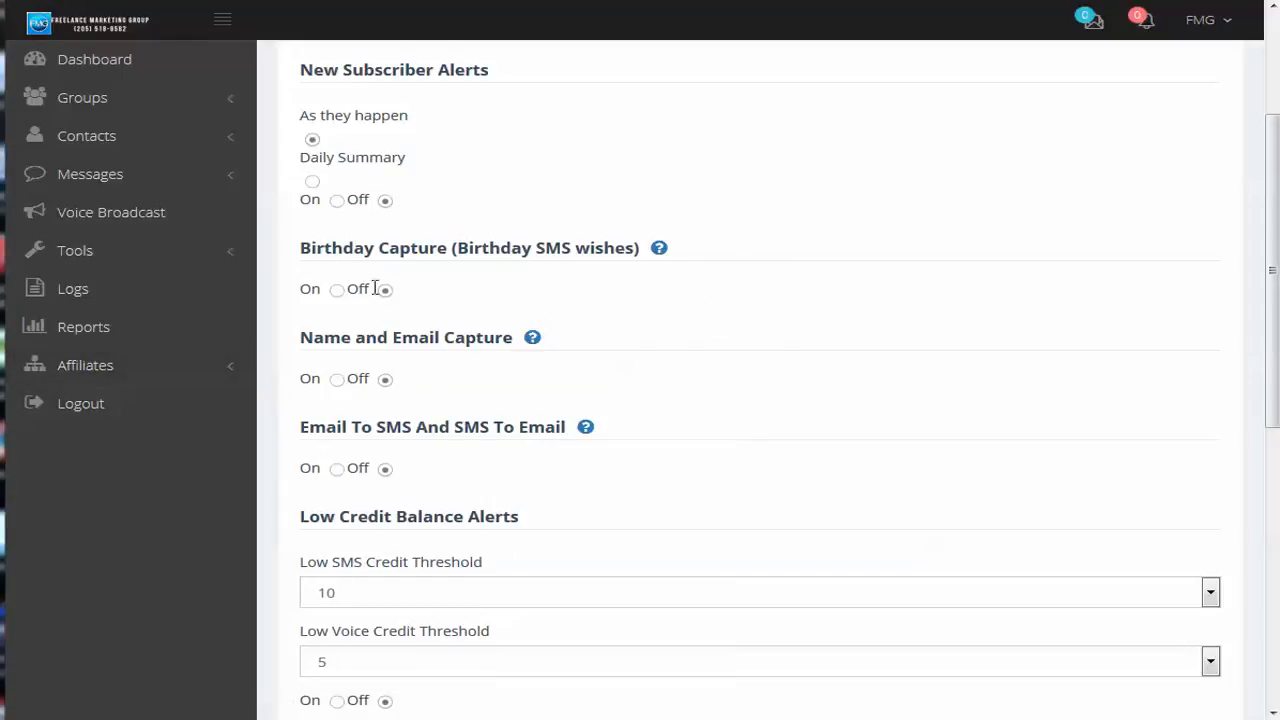
pyautogui.click(340, 292)
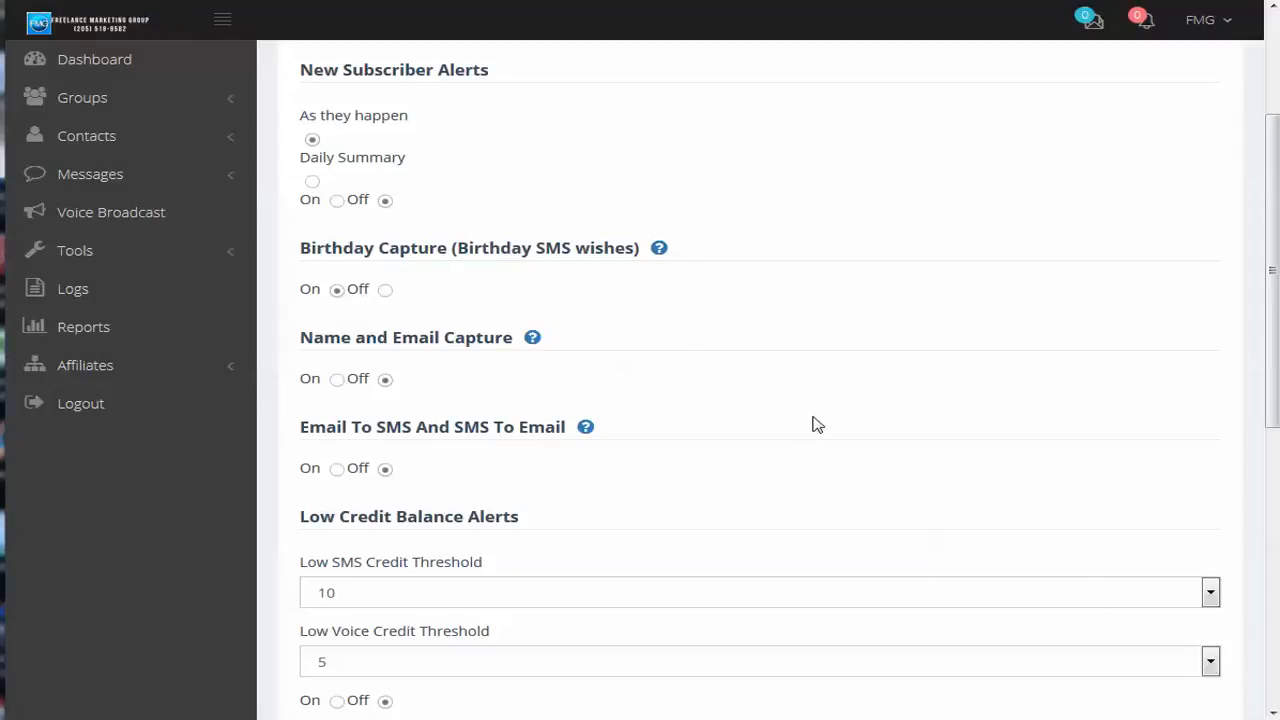
pyautogui.click(386, 291)
# Return to Birthday SMS Wishes, check the option for adding a wish, and open the Happy Birthday wish for editing
pyautogui.click(72, 252)
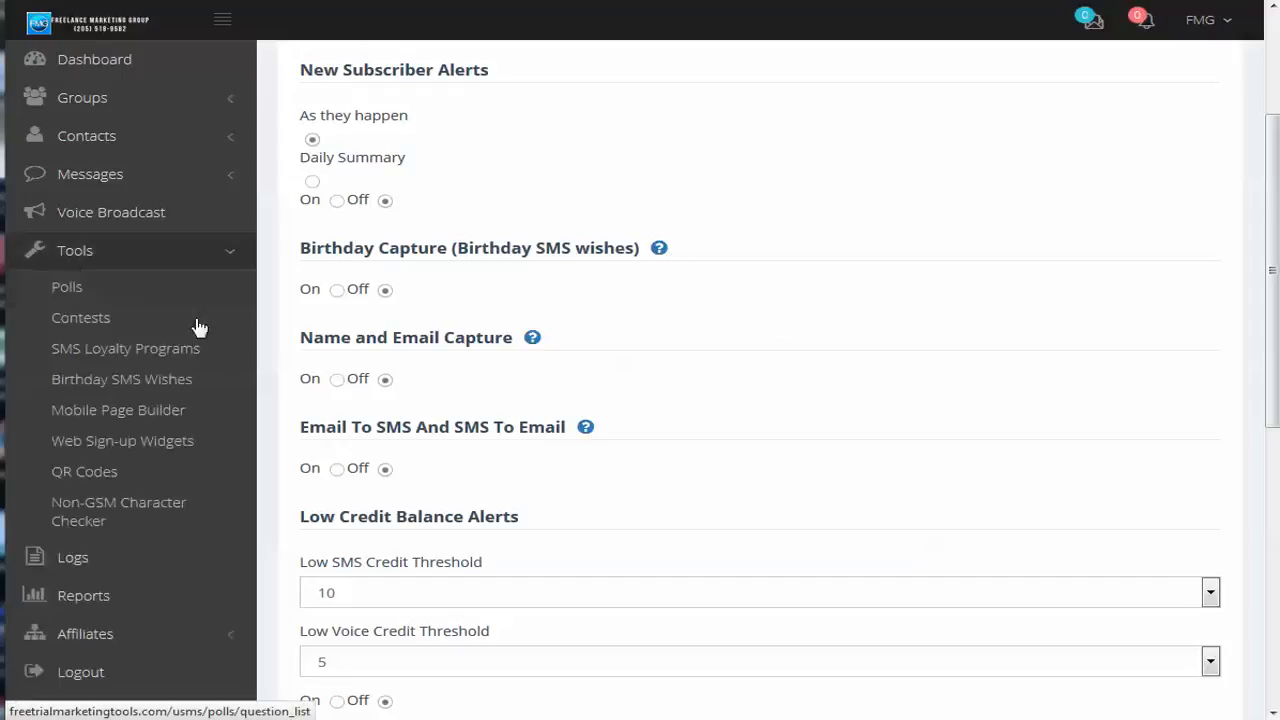
pyautogui.click(107, 389)
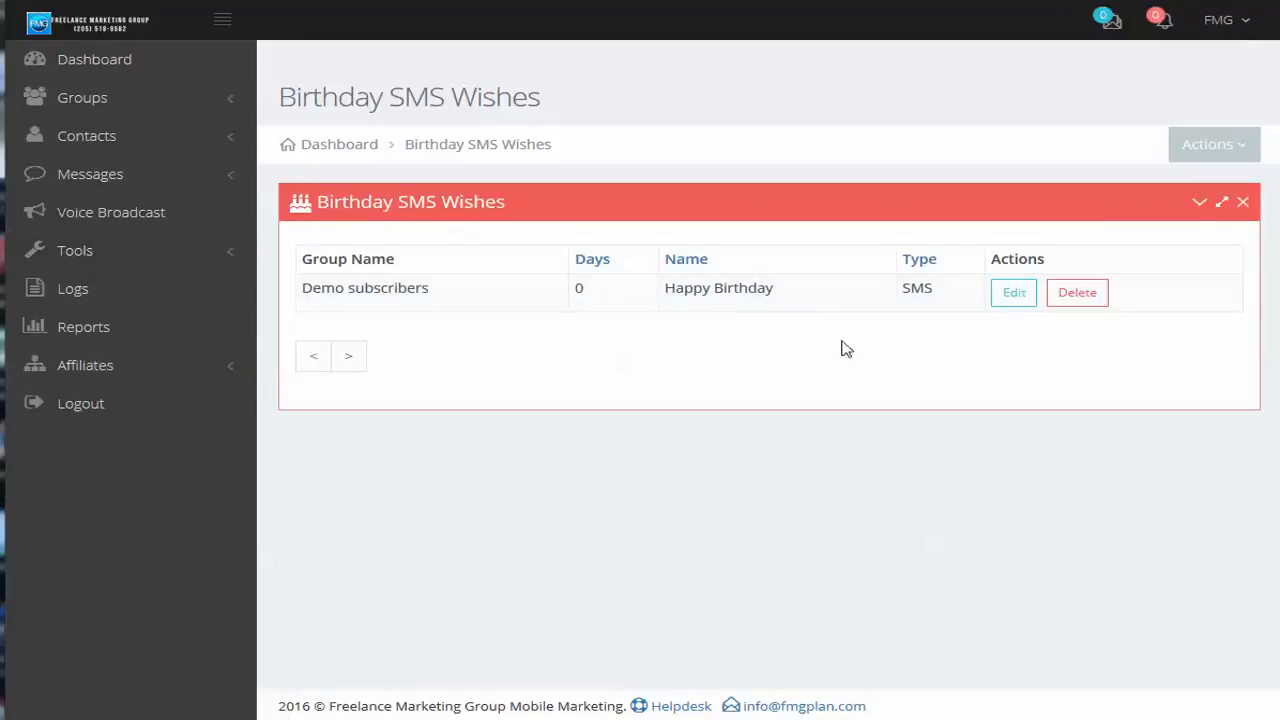
pyautogui.click(1216, 148)
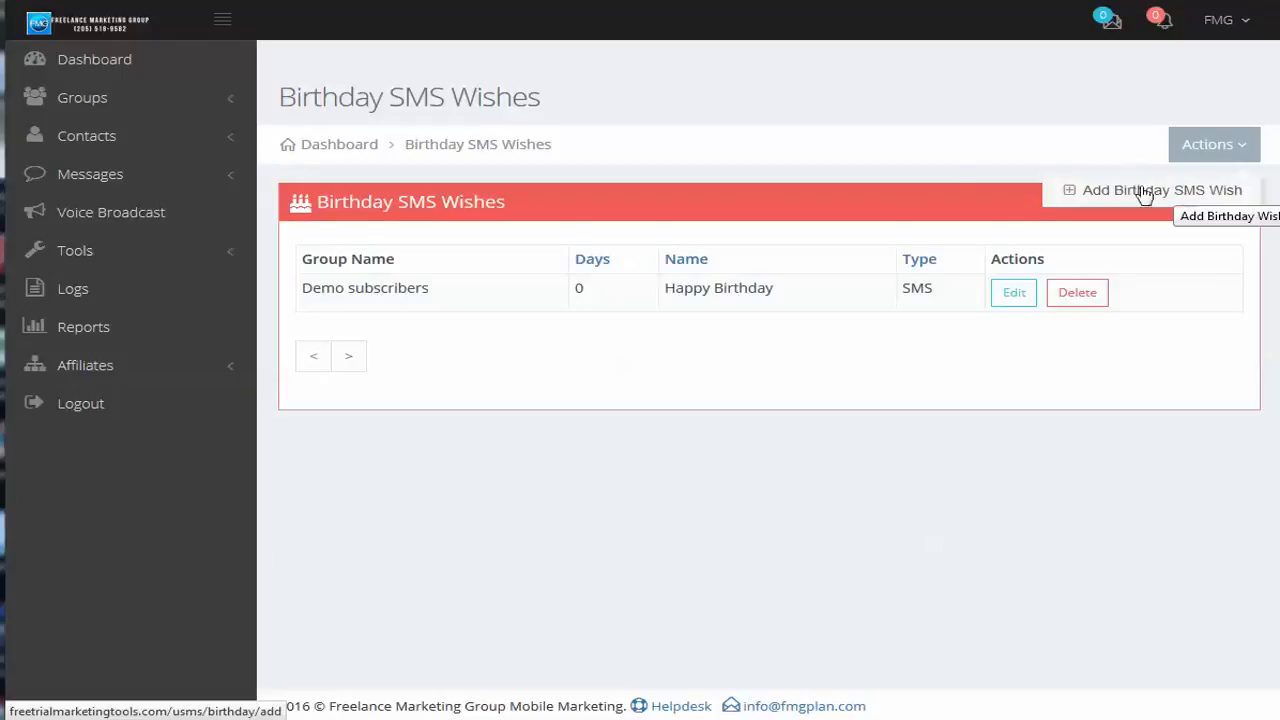
pyautogui.click(1014, 300)
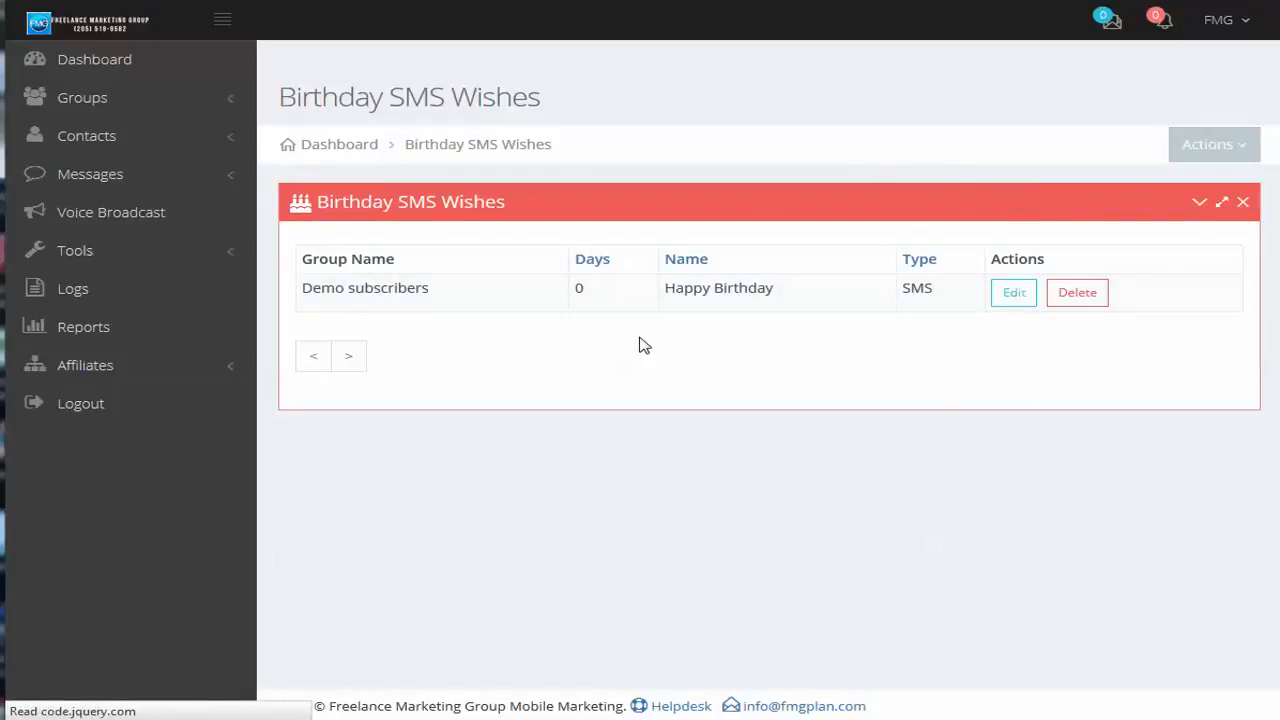
# Review the Happy Birthday wish's group, template, splash page, message type, birthday message and number of days before the birthday to send
pyautogui.scroll(-2, 654, 363)
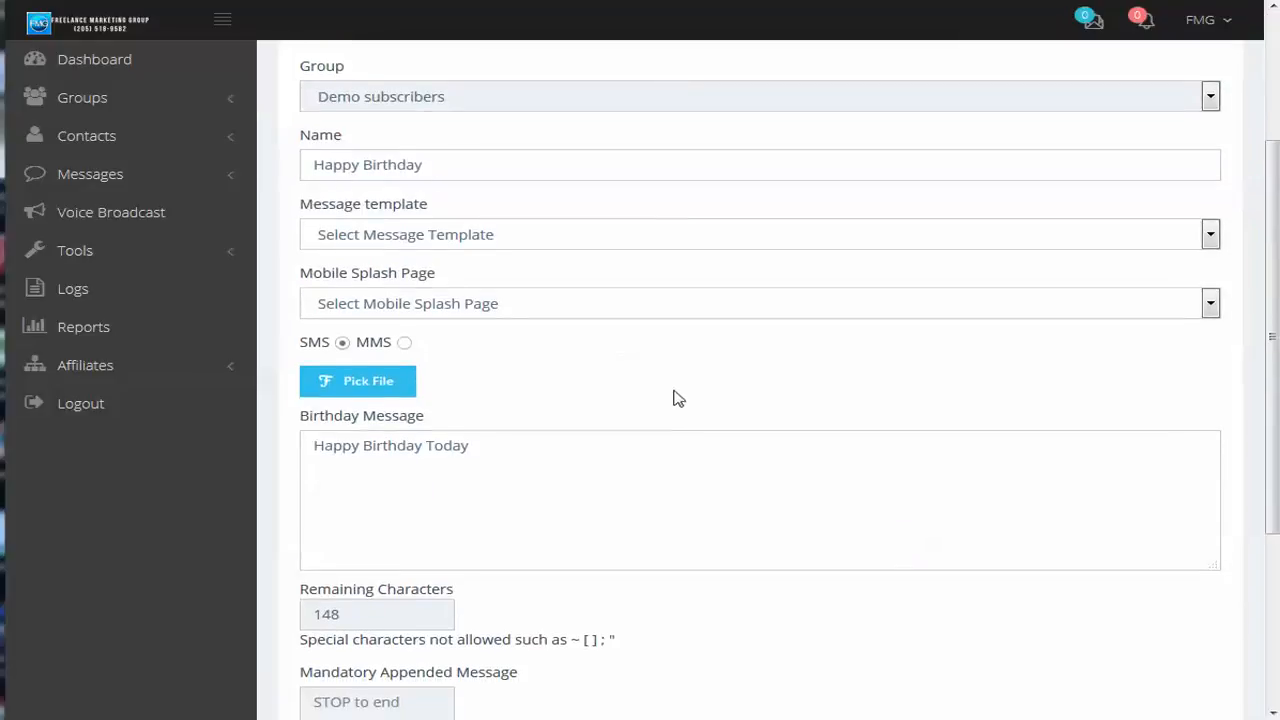
pyautogui.scroll(-3, 675, 400)
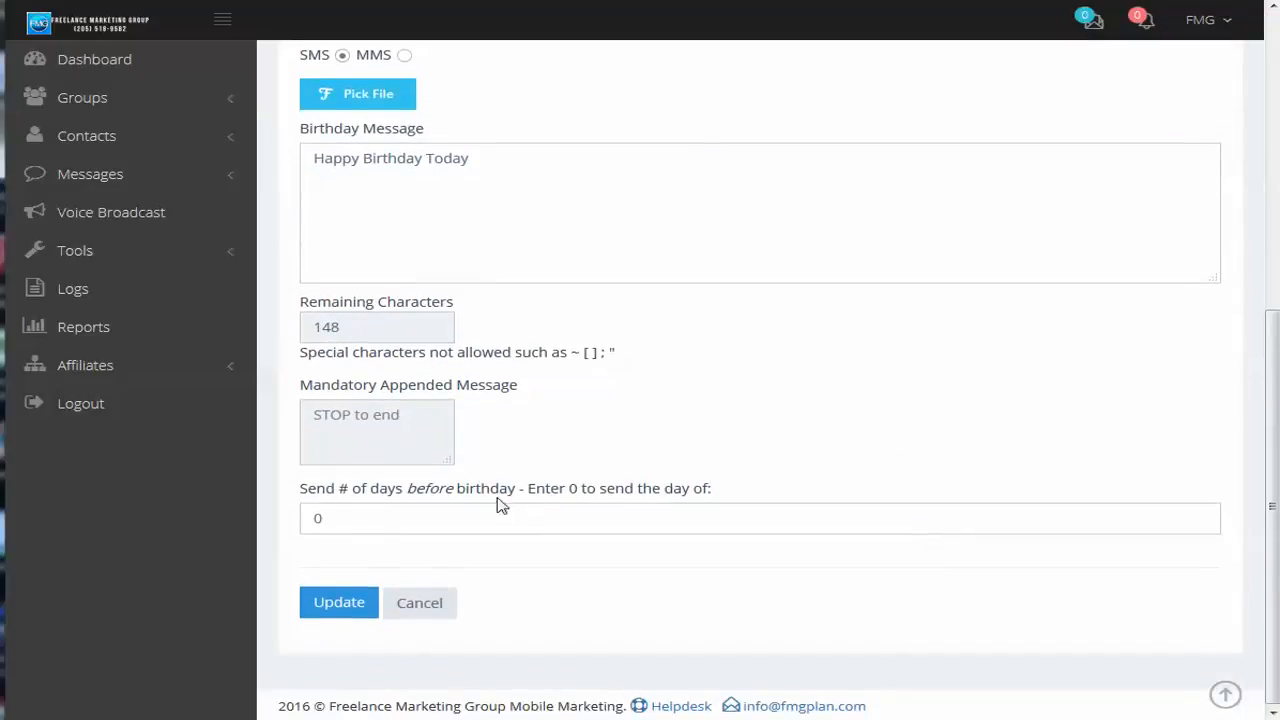
pyautogui.scroll(3, 794, 457)
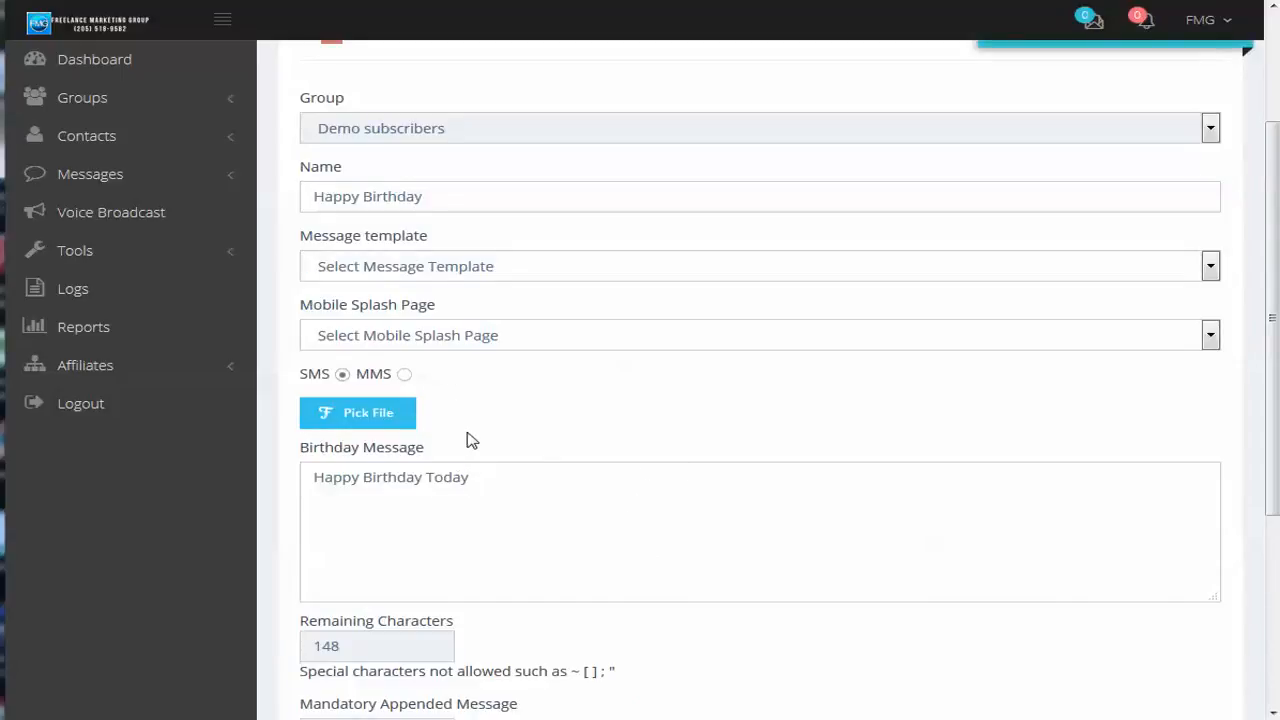
pyautogui.scroll(2, 618, 476)
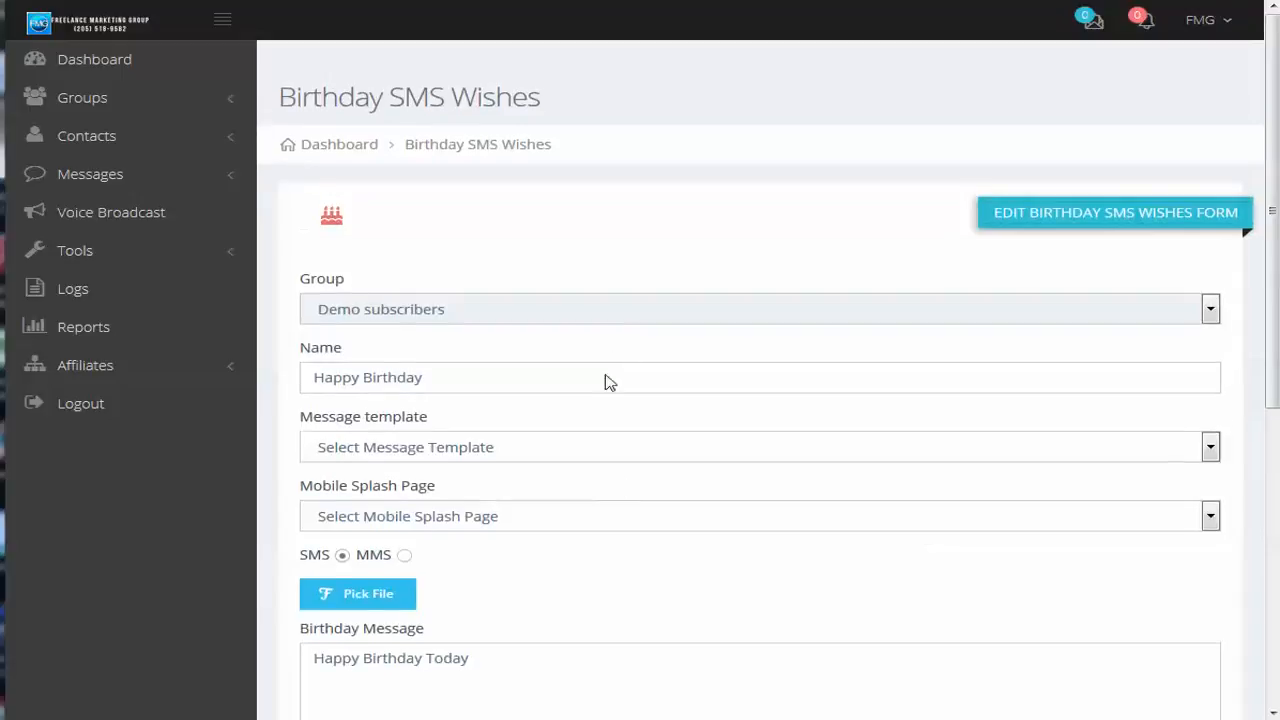
pyautogui.scroll(-3, 634, 334)
pyautogui.scroll(3, 634, 324)
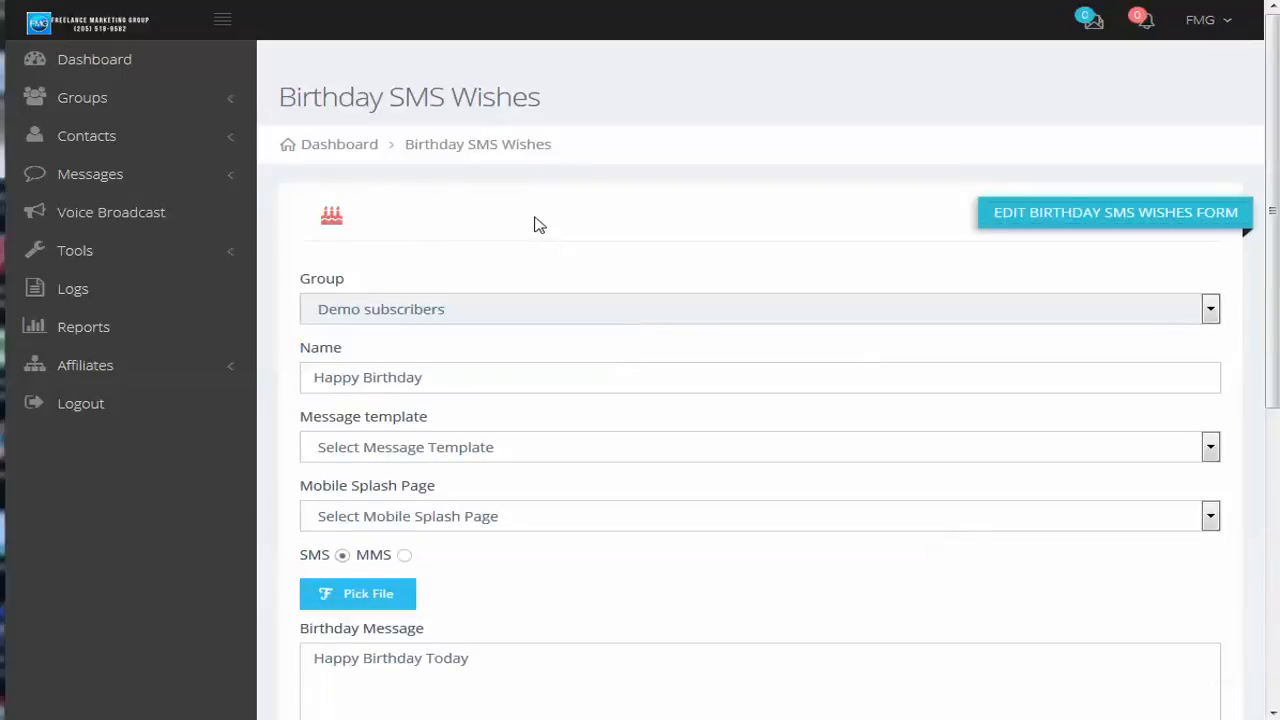
# Show the platform's list of tools
pyautogui.click(72, 256)
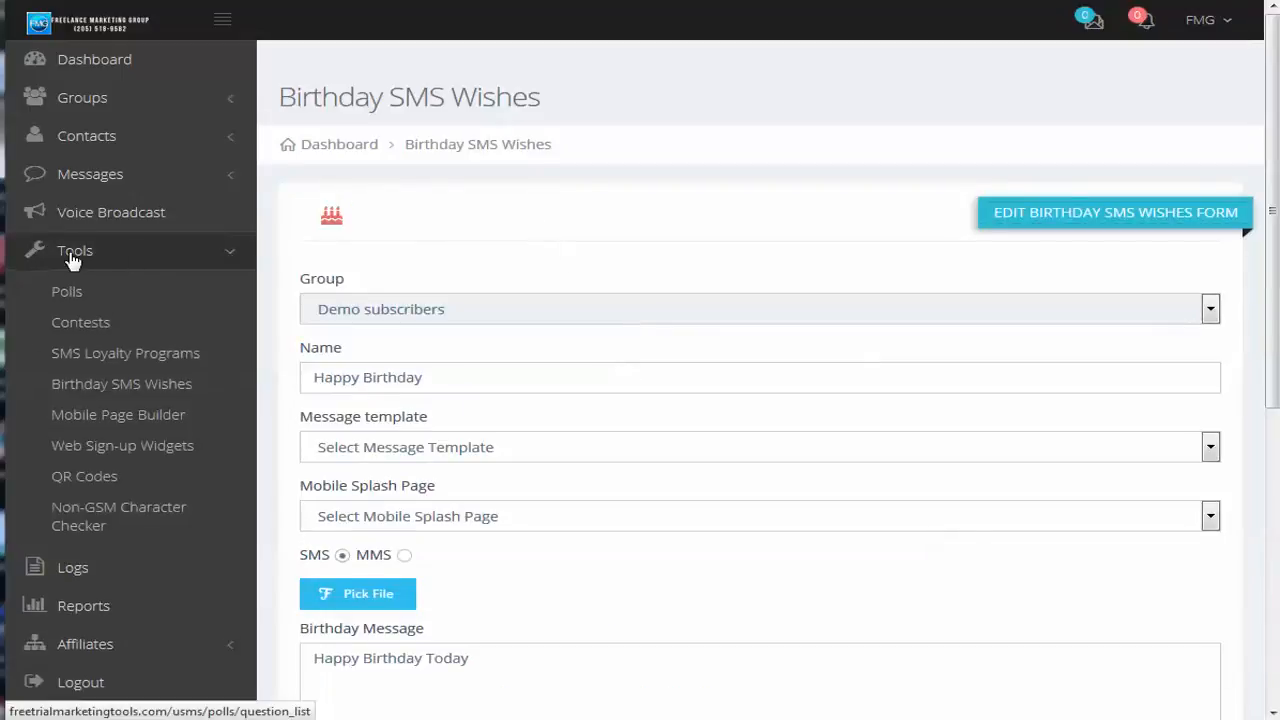